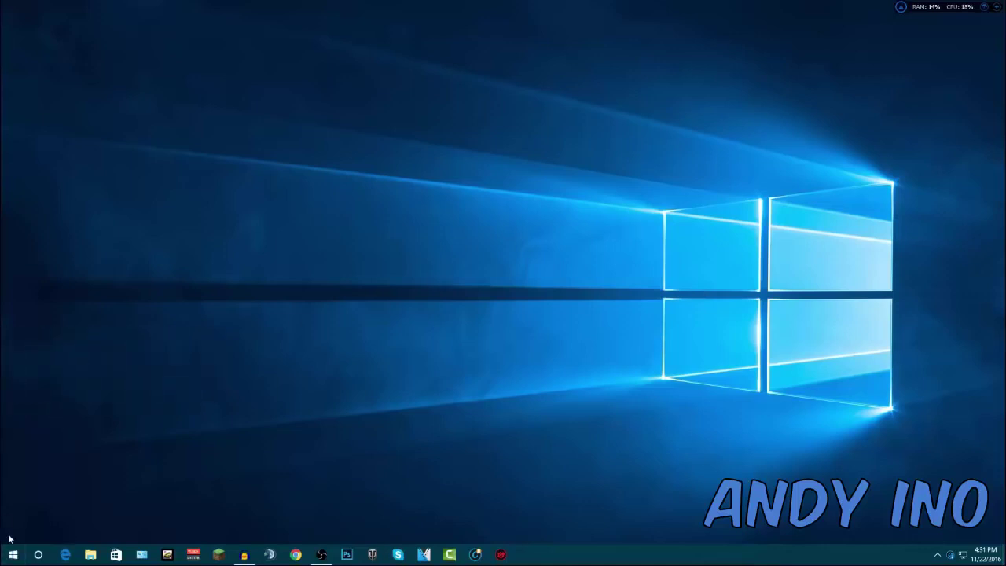
# Search the computer for "disk cleanup" and open the Disk Cleanup desktop app.
pyautogui.click(12, 554)
pyautogui.click(36, 554)
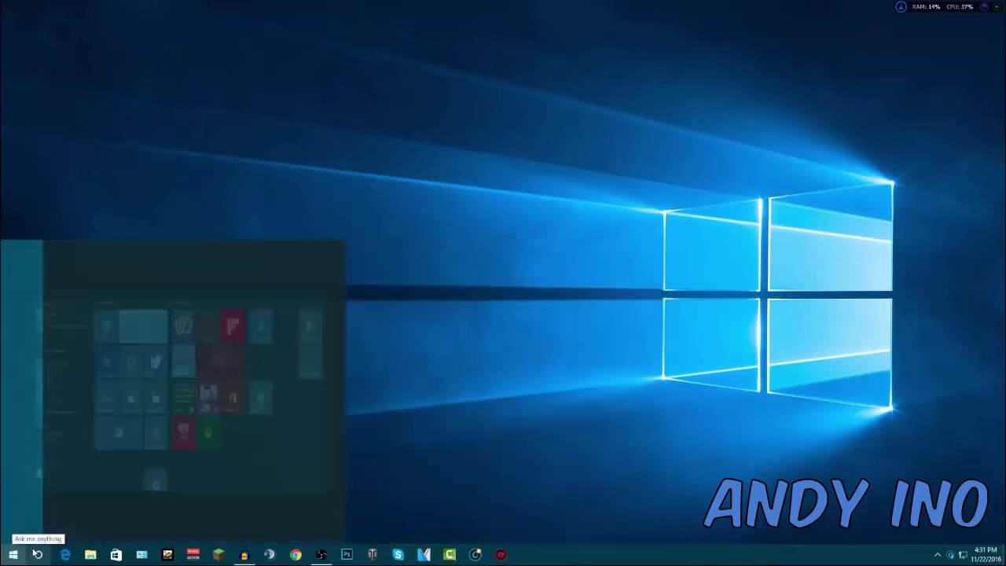
pyautogui.write('disk clean')
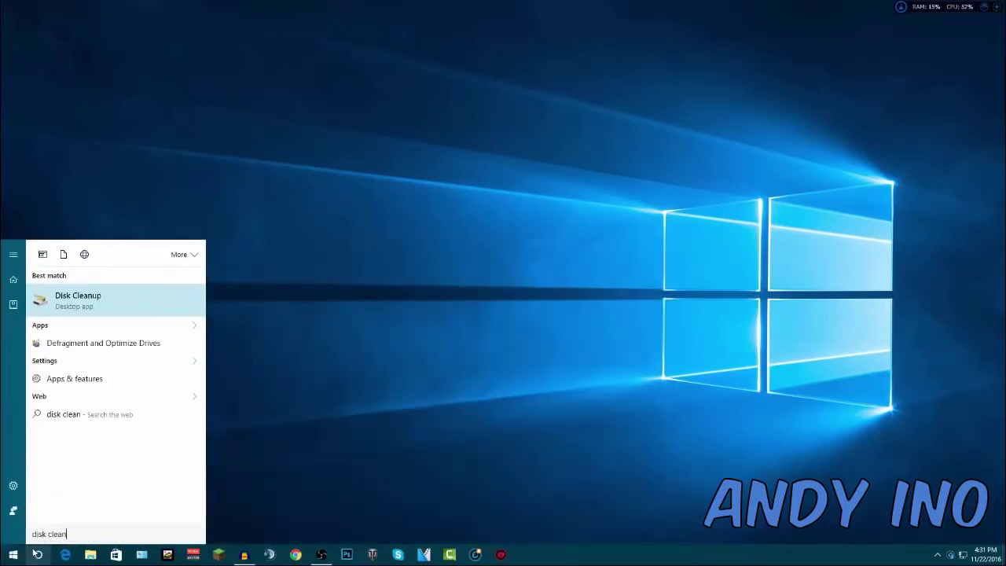
pyautogui.write('up')
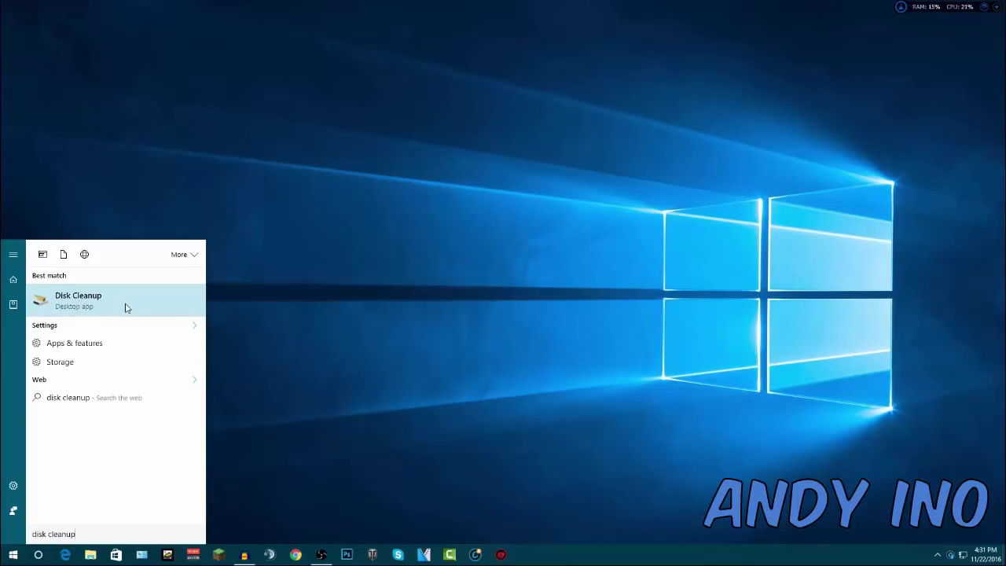
pyautogui.click(67, 307)
# Choose the SSD (C:) drive for cleanup and start calculating how much space can be freed.
pyautogui.click(470, 281)
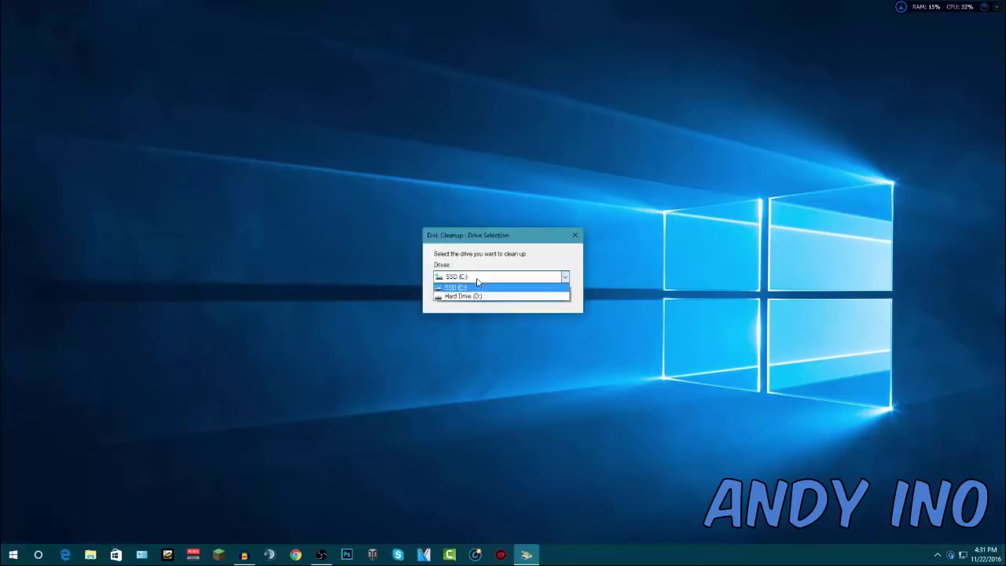
pyautogui.click(490, 281)
pyautogui.moveTo(519, 237); pyautogui.dragTo(454, 145)
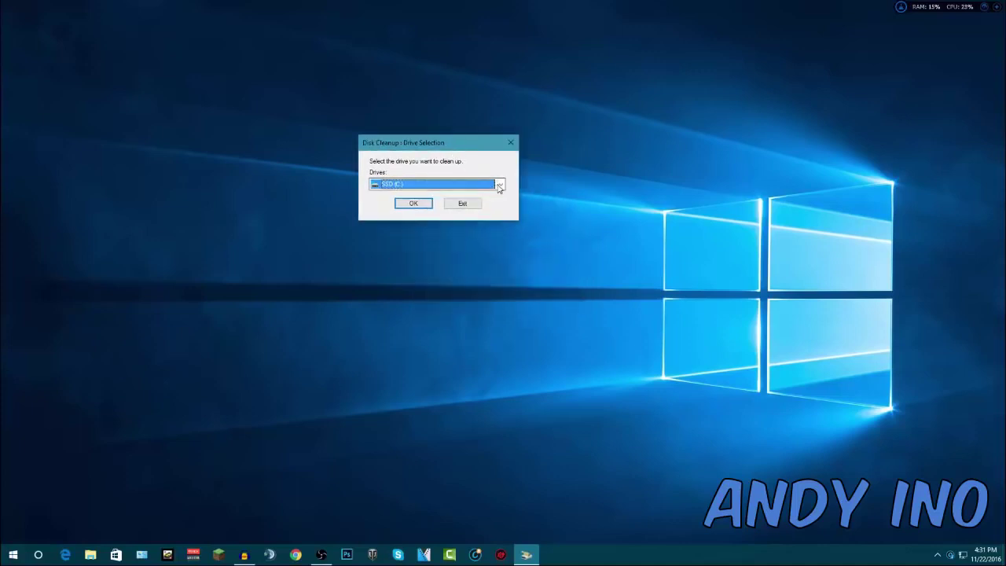
pyautogui.click(489, 184)
pyautogui.click(486, 153)
pyautogui.moveTo(459, 144); pyautogui.dragTo(465, 145)
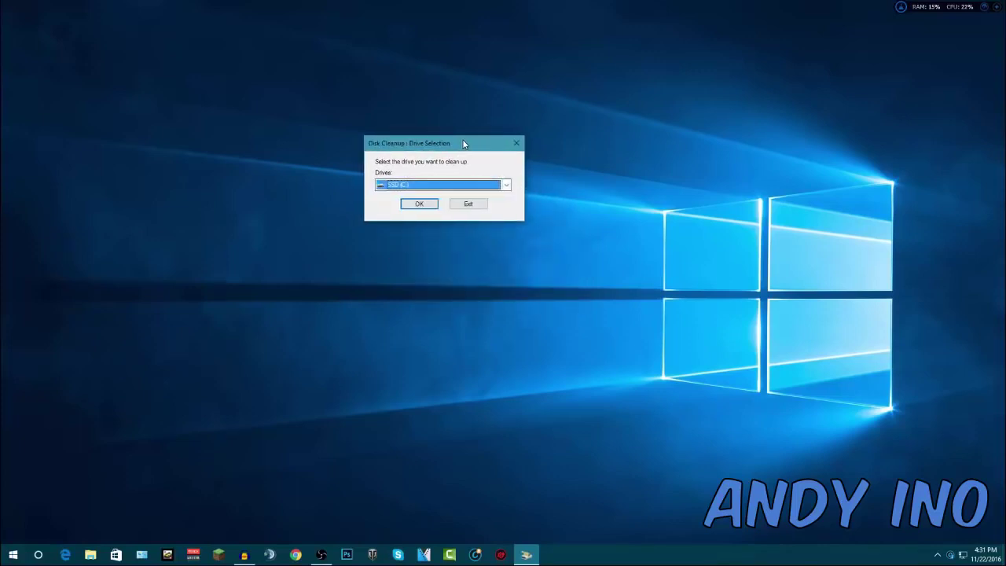
pyautogui.click(421, 206)
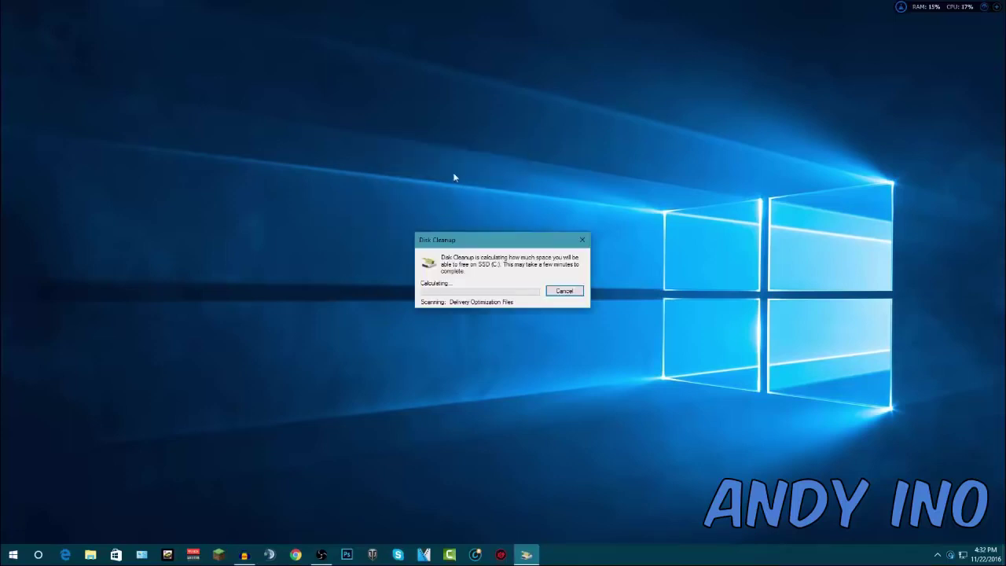
pyautogui.moveTo(466, 243); pyautogui.dragTo(445, 236)
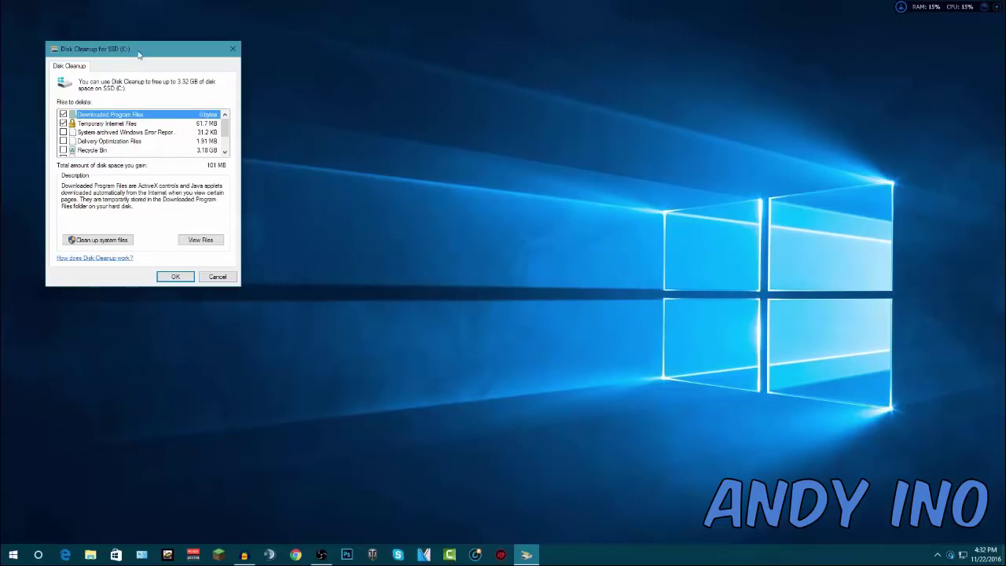
# Mark the archived Windows error reports, Delivery Optimization Files, Recycle Bin, Temporary files and User file history for deletion as well.
pyautogui.moveTo(182, 57); pyautogui.dragTo(522, 87)
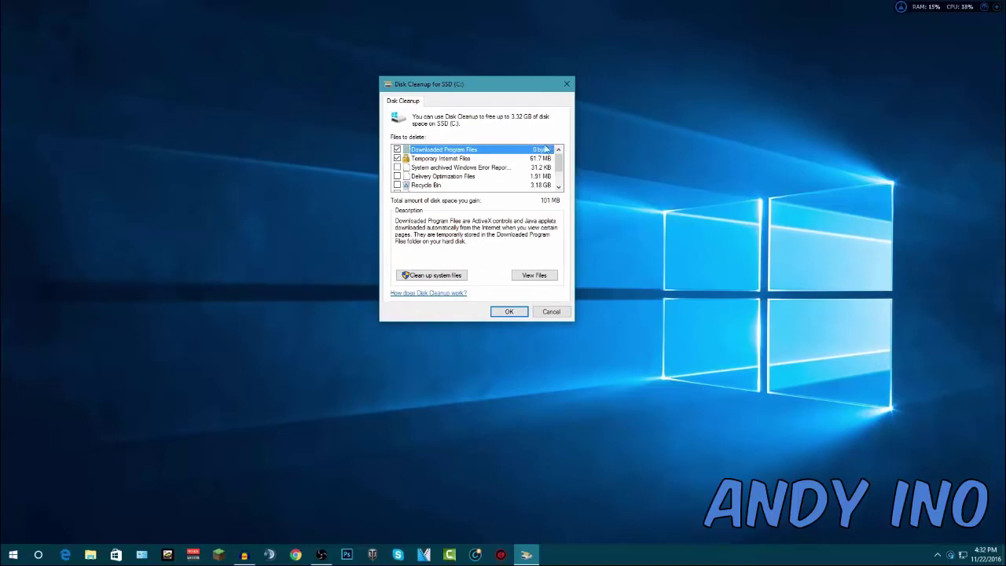
pyautogui.moveTo(501, 87); pyautogui.dragTo(548, 97)
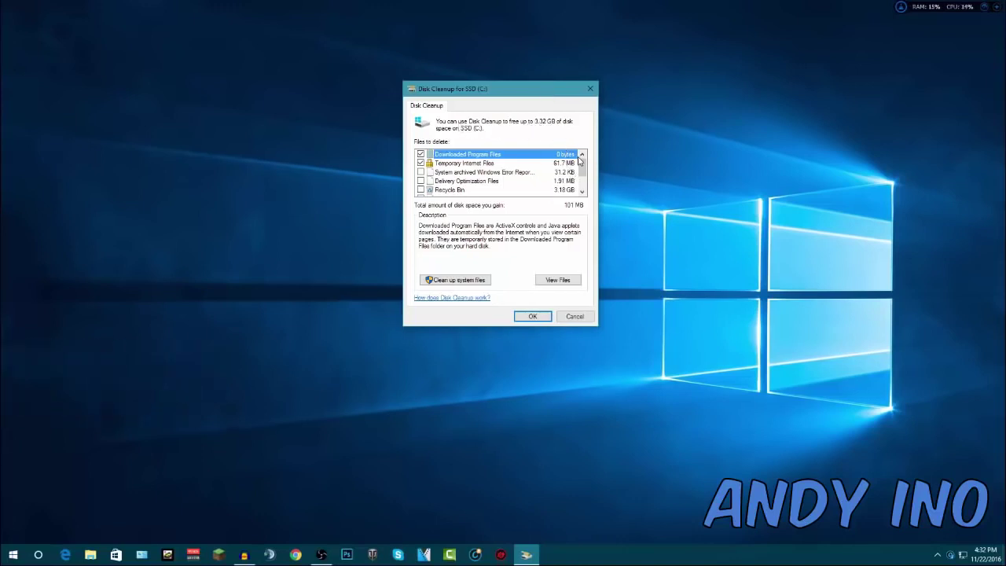
pyautogui.moveTo(586, 168); pyautogui.dragTo(583, 180)
pyautogui.click(421, 172)
pyautogui.click(421, 180)
pyautogui.click(420, 181)
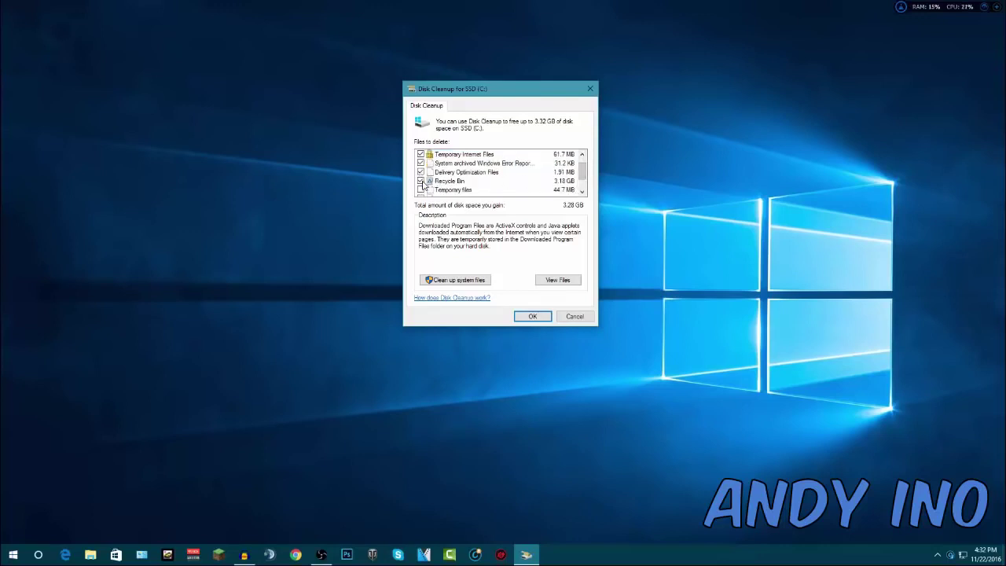
pyautogui.click(421, 189)
pyautogui.scroll(-1, 428, 189)
pyautogui.click(421, 190)
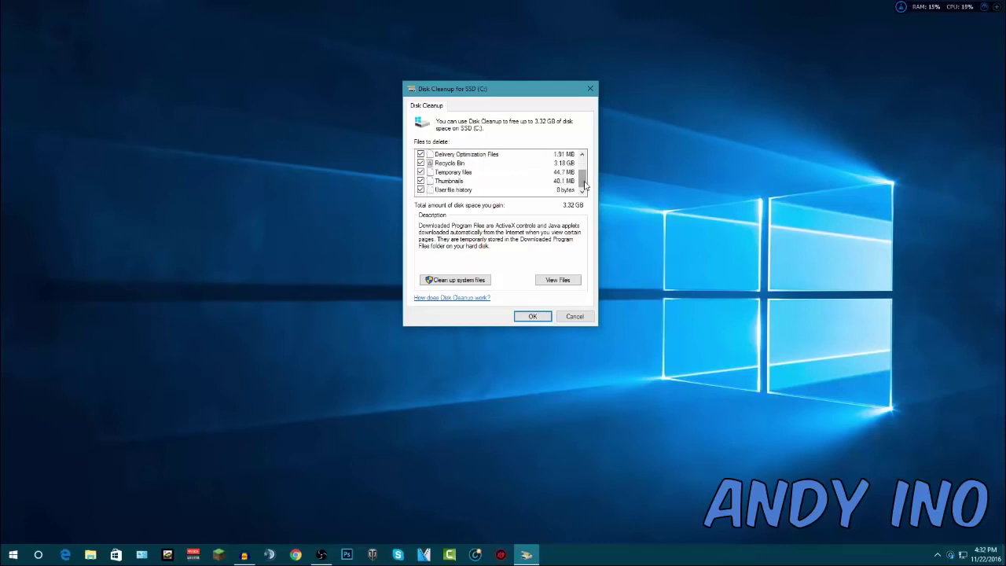
# Review the Recycle Bin entry, then run the cleanup and permanently delete all marked files from SSD (C:).
pyautogui.click(446, 163)
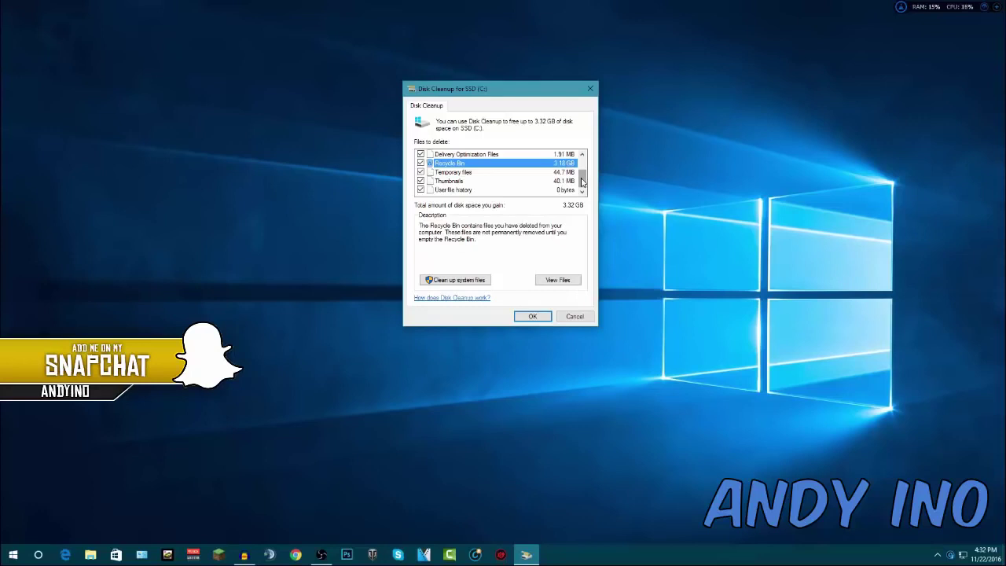
pyautogui.moveTo(582, 182); pyautogui.dragTo(582, 171)
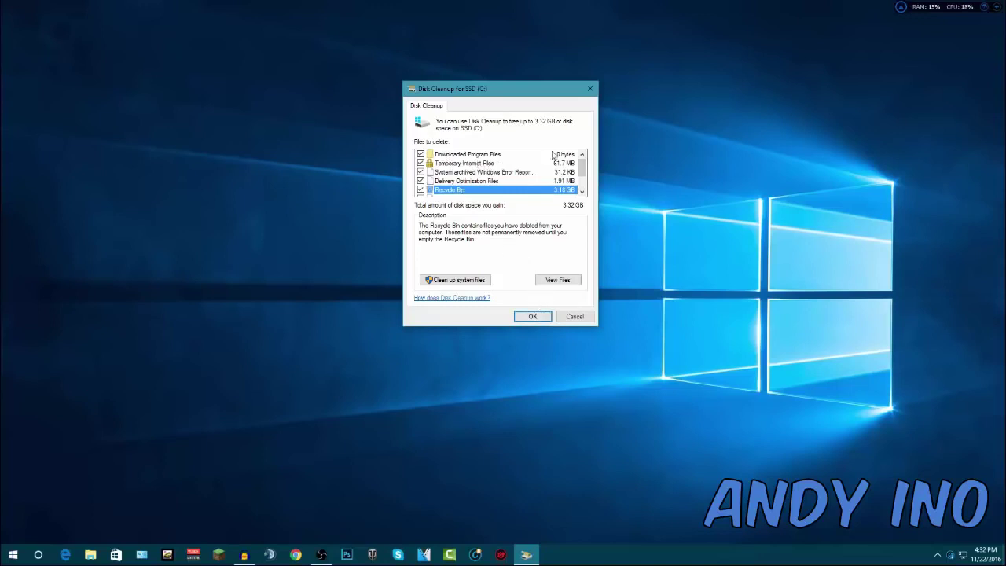
pyautogui.click(532, 317)
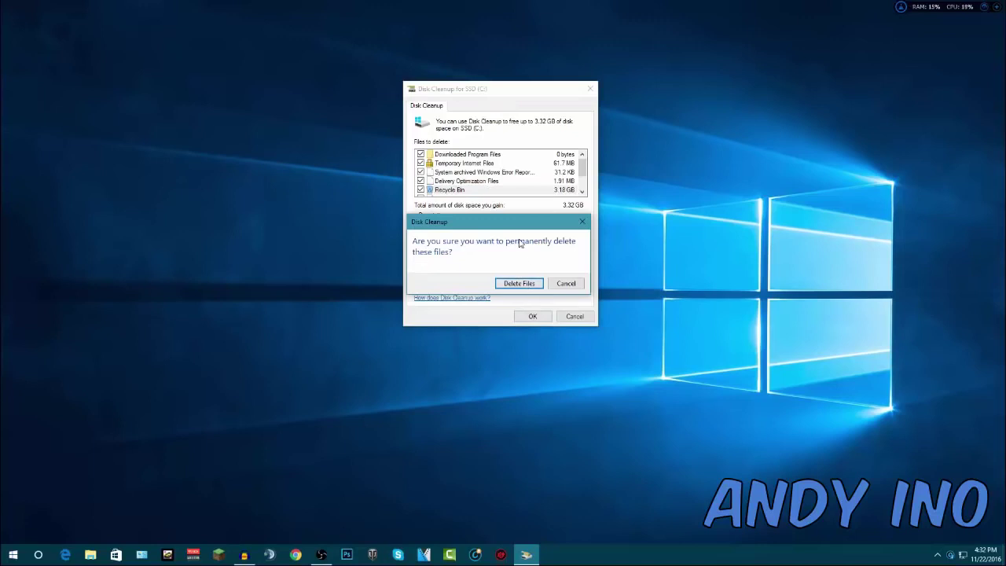
pyautogui.click(527, 283)
pyautogui.moveTo(513, 242); pyautogui.dragTo(518, 233)
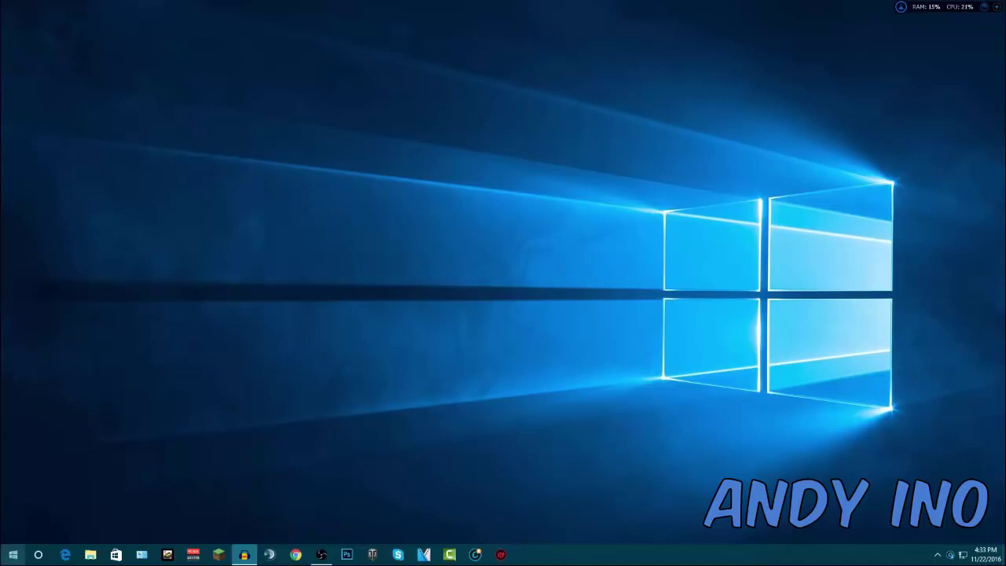
pyautogui.click(13, 554)
pyautogui.click(13, 555)
pyautogui.write('defr')
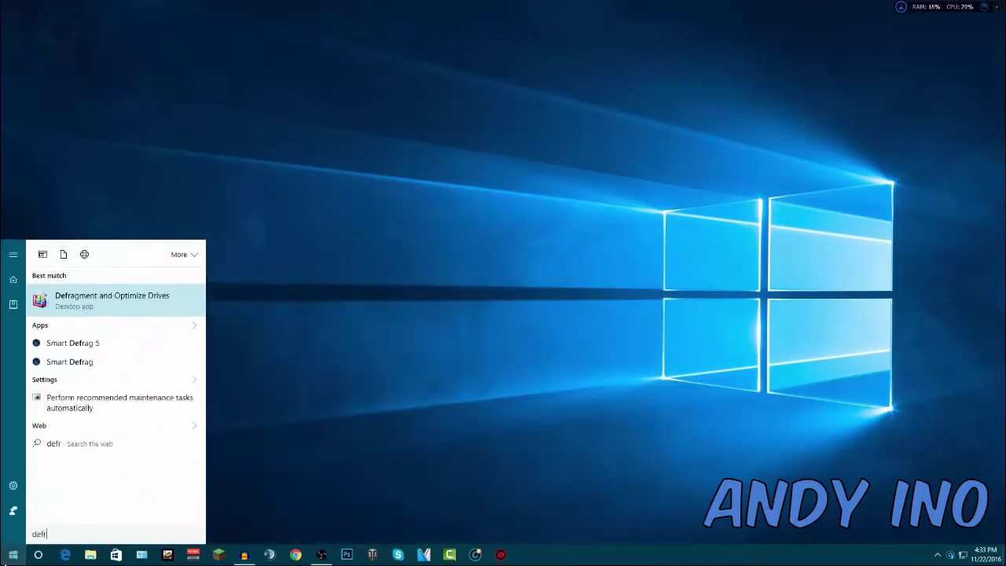
pyautogui.press('BackSpace')
pyautogui.press('BackSpace')
pyautogui.press('BackSpace')
pyautogui.press('BackSpace')
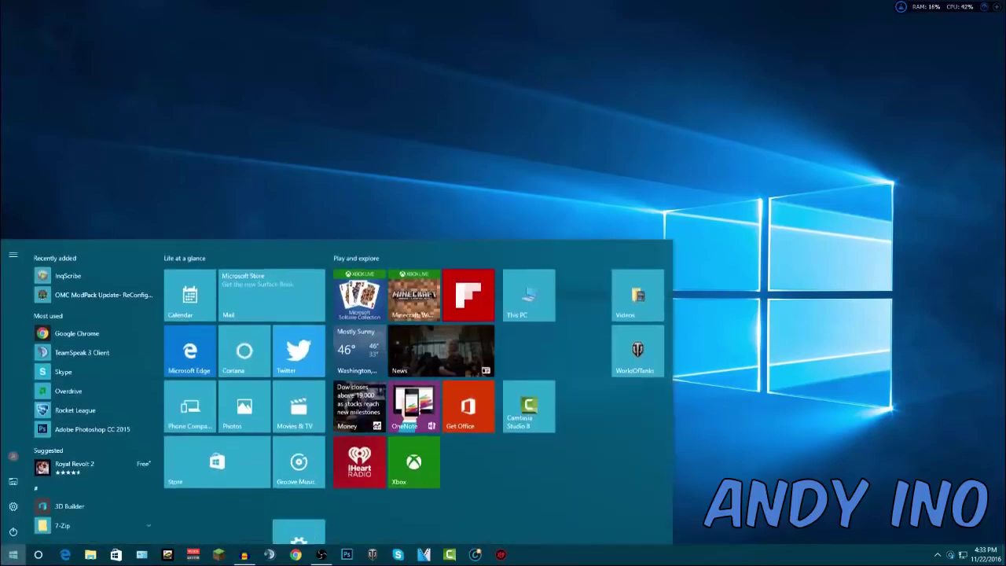
pyautogui.press('Escape')
# Search the computer for "defrag" and open Defragment and Optimize Drives.
pyautogui.click(7, 558)
pyautogui.write('defrag')
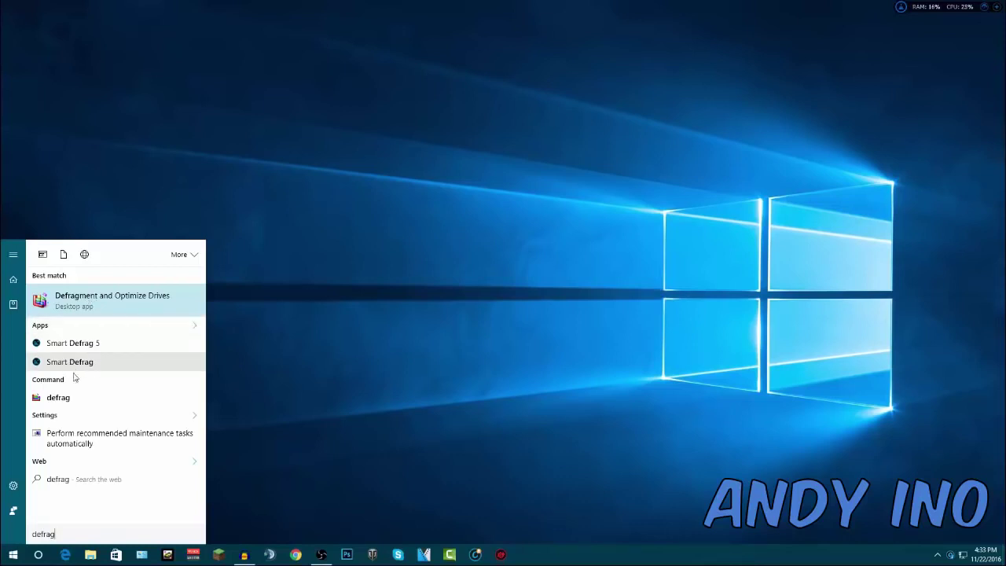
pyautogui.click(59, 300)
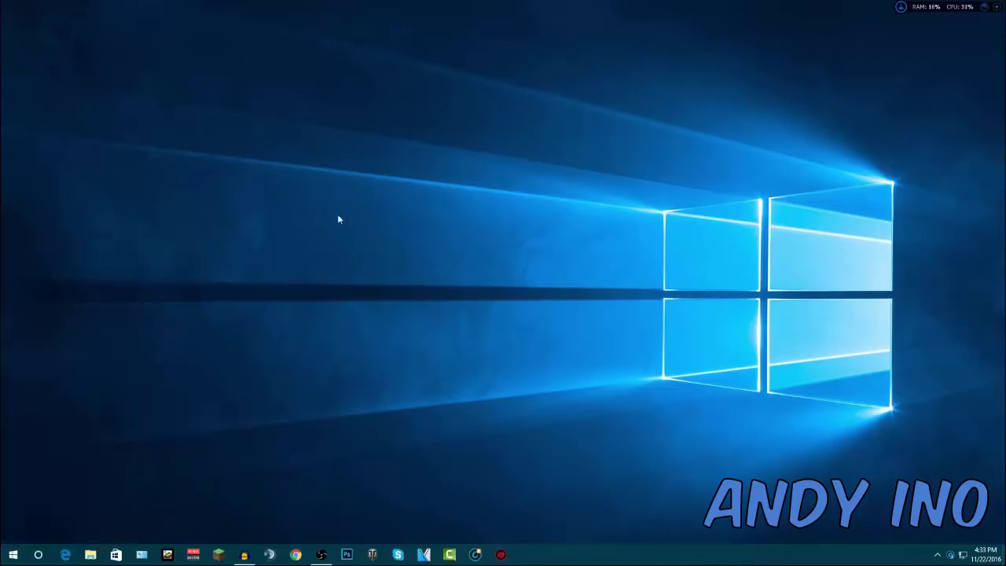
pyautogui.moveTo(429, 164); pyautogui.dragTo(437, 152)
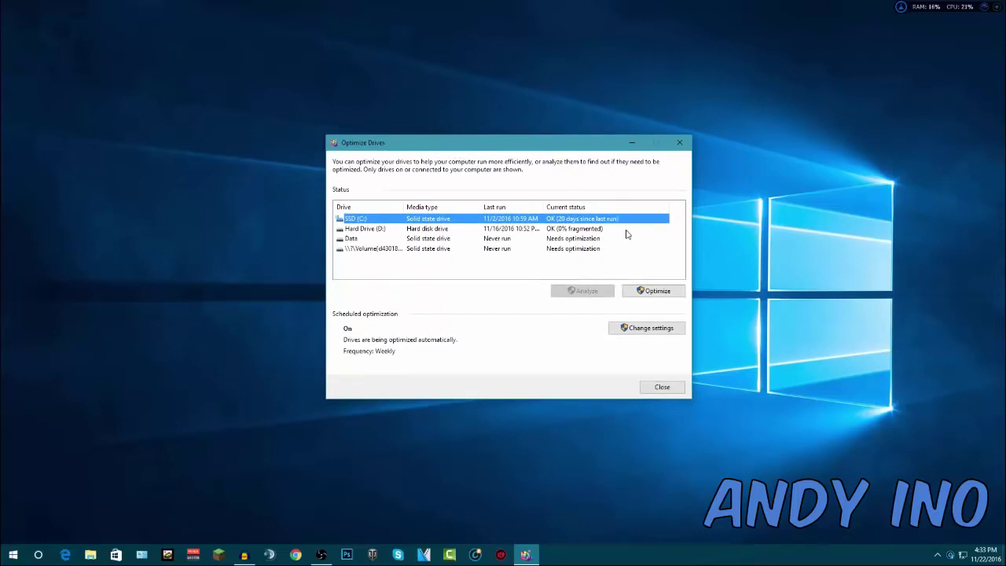
pyautogui.moveTo(585, 142); pyautogui.dragTo(567, 125)
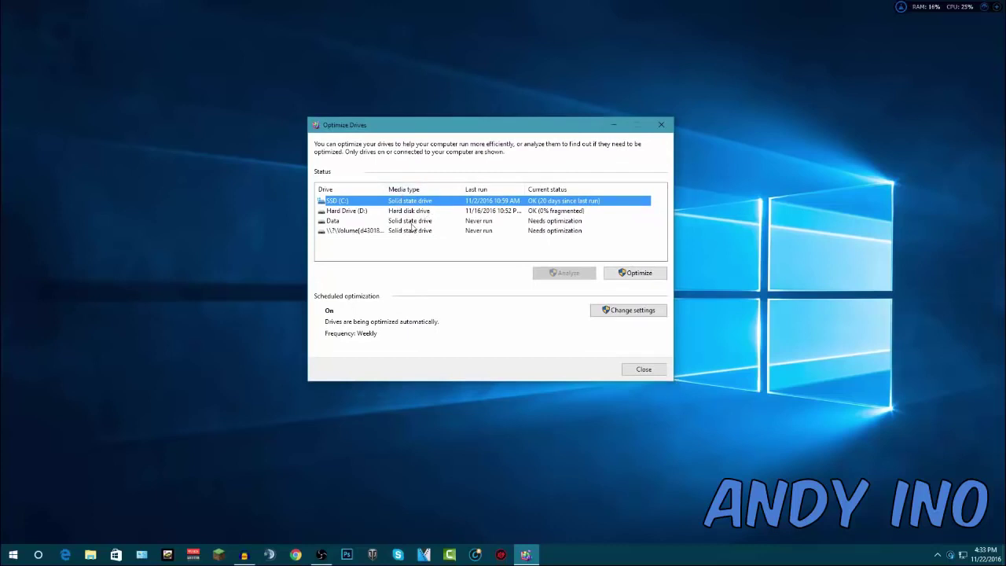
pyautogui.moveTo(437, 133); pyautogui.dragTo(441, 132)
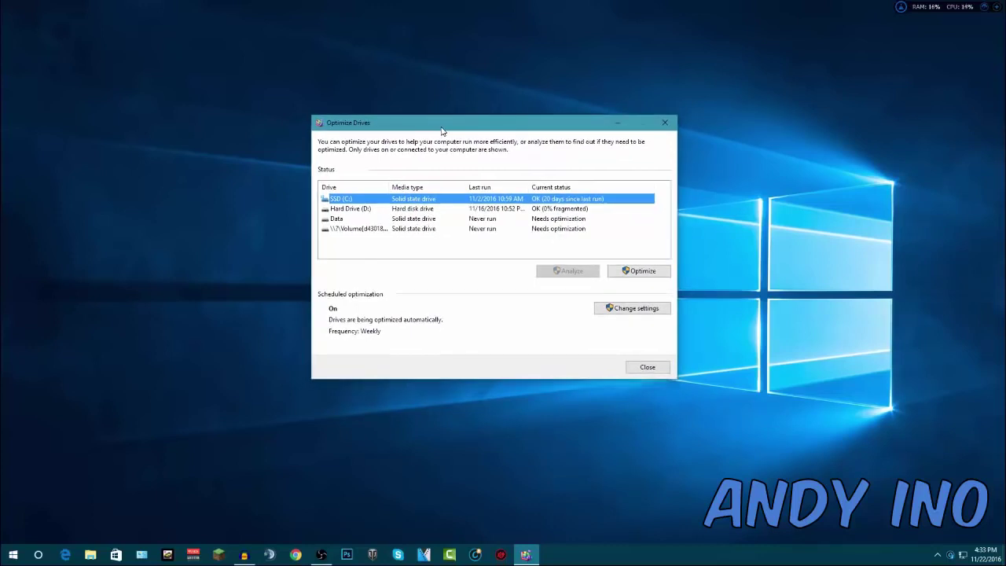
pyautogui.moveTo(441, 130); pyautogui.dragTo(464, 145)
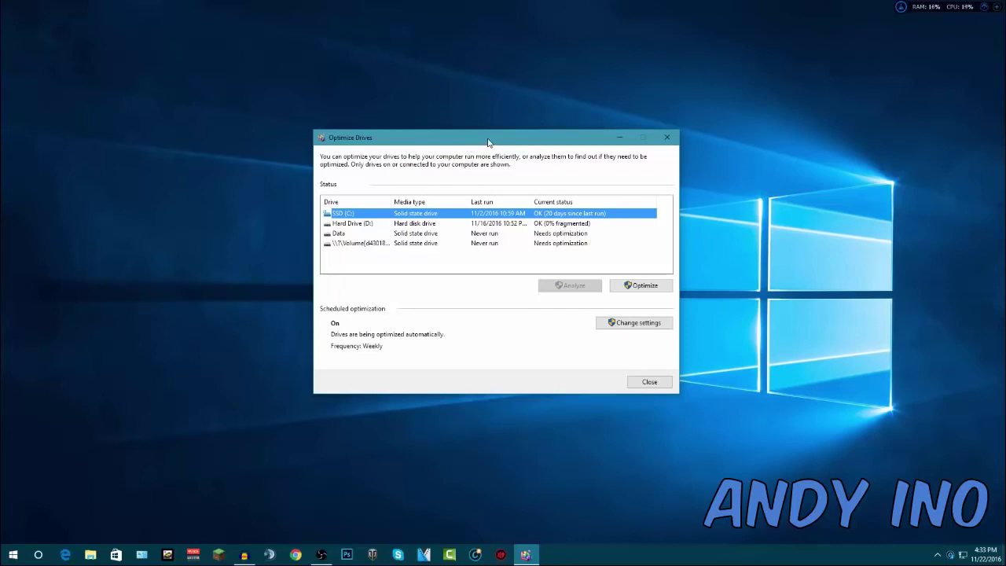
pyautogui.moveTo(490, 144); pyautogui.dragTo(494, 144)
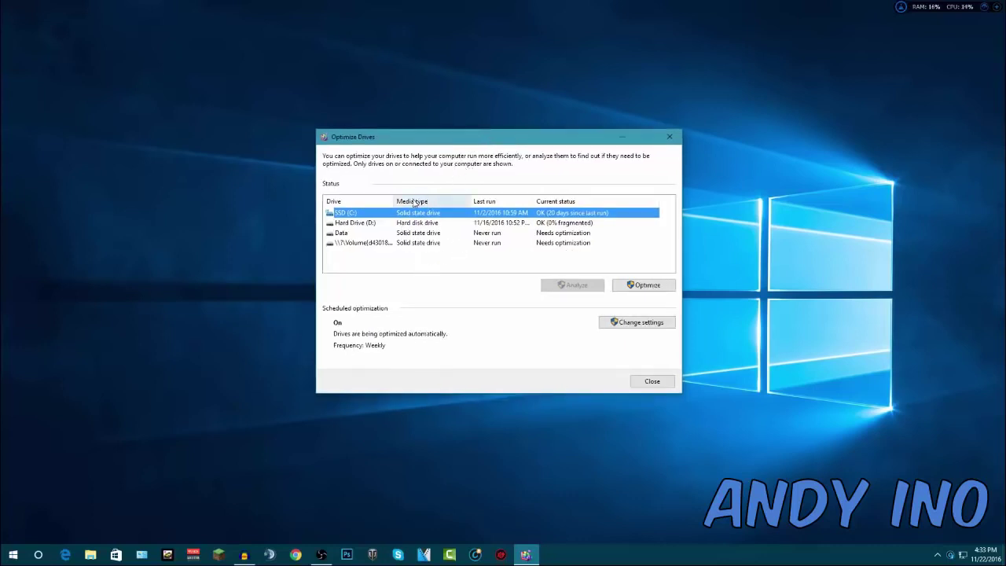
# Select Hard Drive (D:) in the drive list and start optimizing it.
pyautogui.click(349, 223)
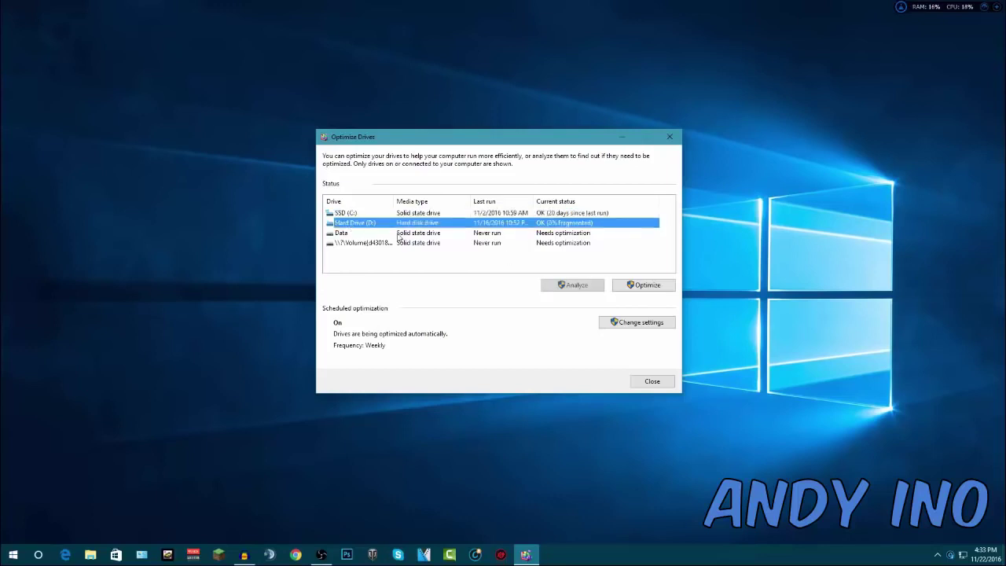
pyautogui.moveTo(423, 134); pyautogui.dragTo(427, 130)
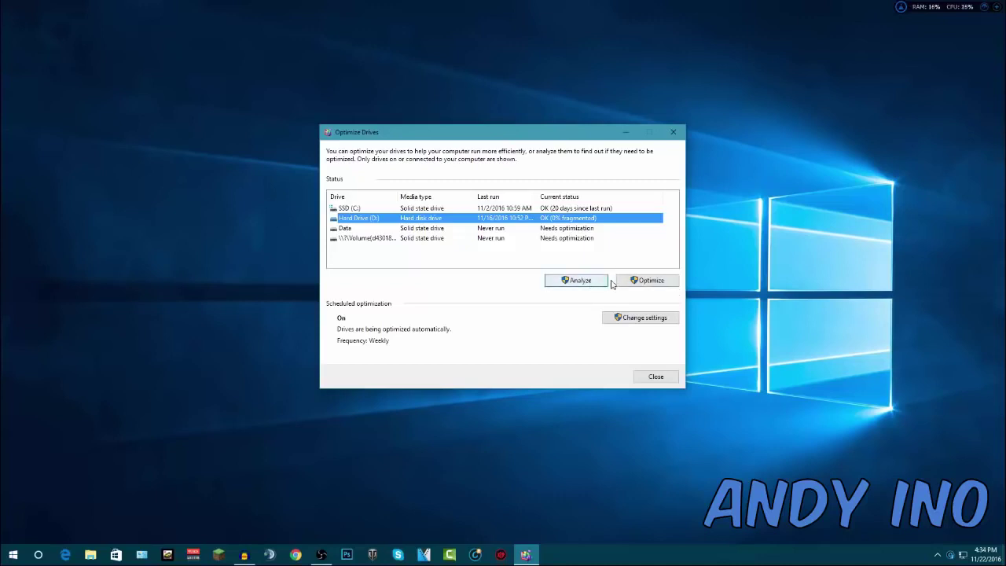
pyautogui.click(651, 281)
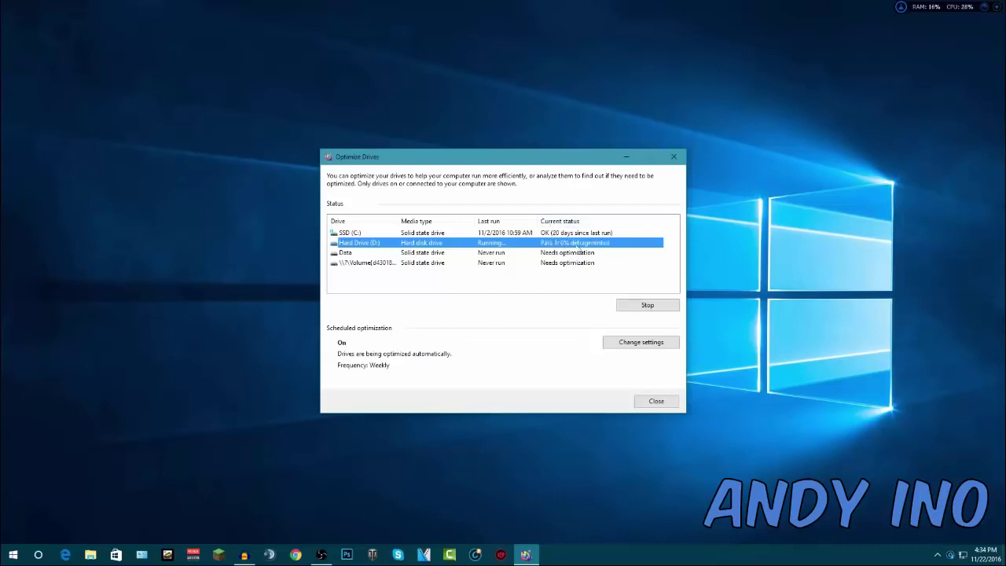
pyautogui.moveTo(532, 157); pyautogui.dragTo(510, 156)
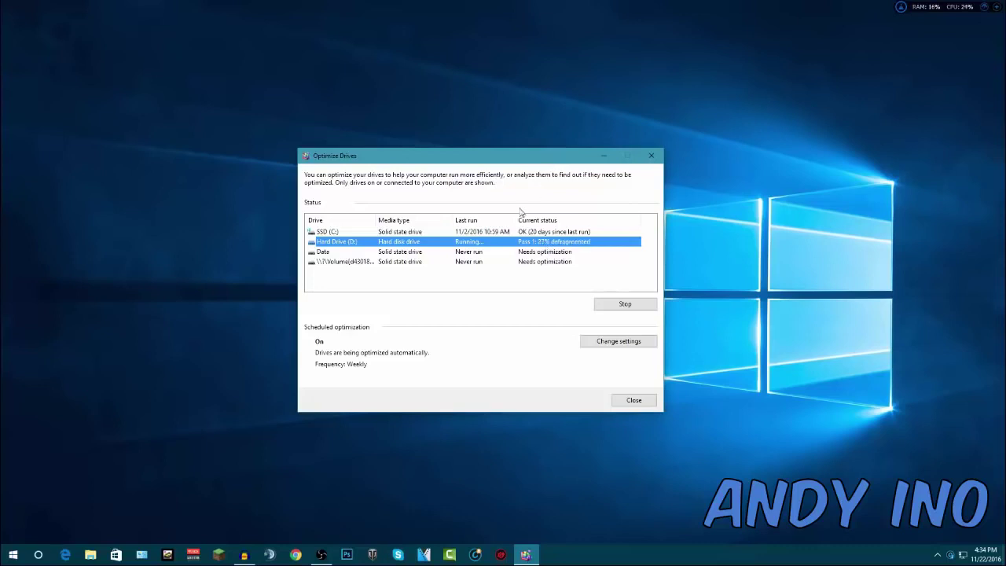
pyautogui.moveTo(551, 162); pyautogui.dragTo(531, 164)
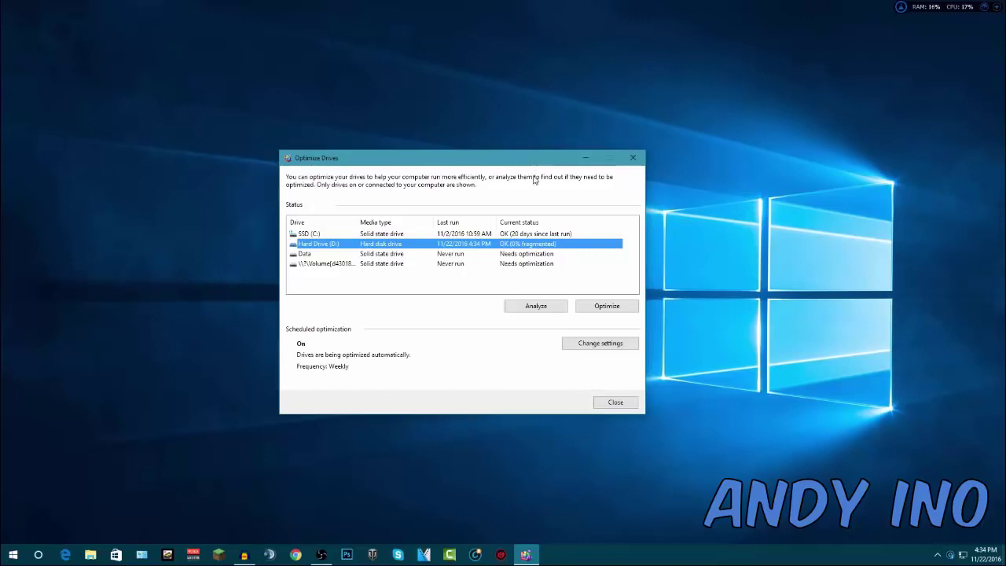
pyautogui.moveTo(527, 165); pyautogui.dragTo(510, 165)
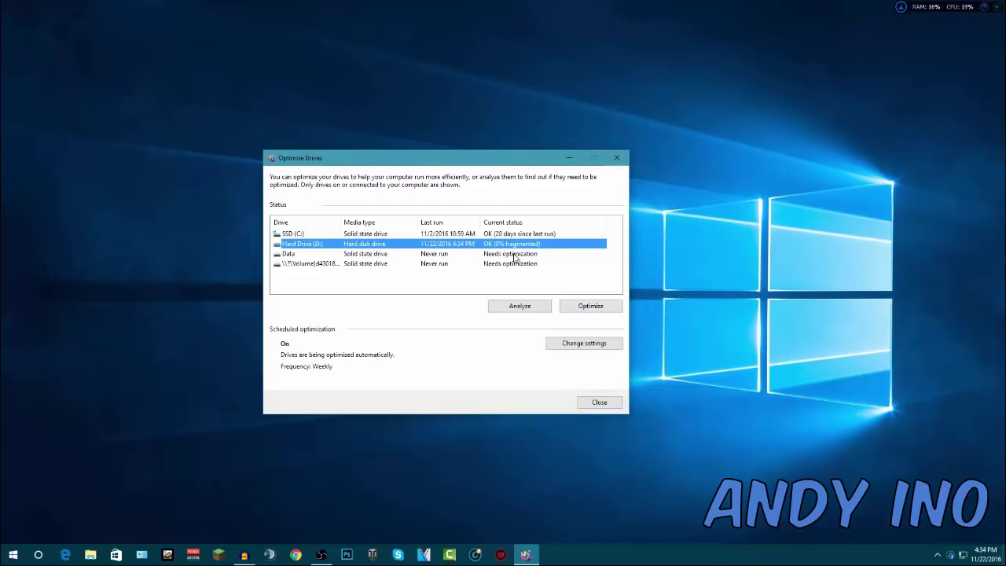
pyautogui.click(538, 254)
pyautogui.moveTo(445, 157); pyautogui.dragTo(453, 148)
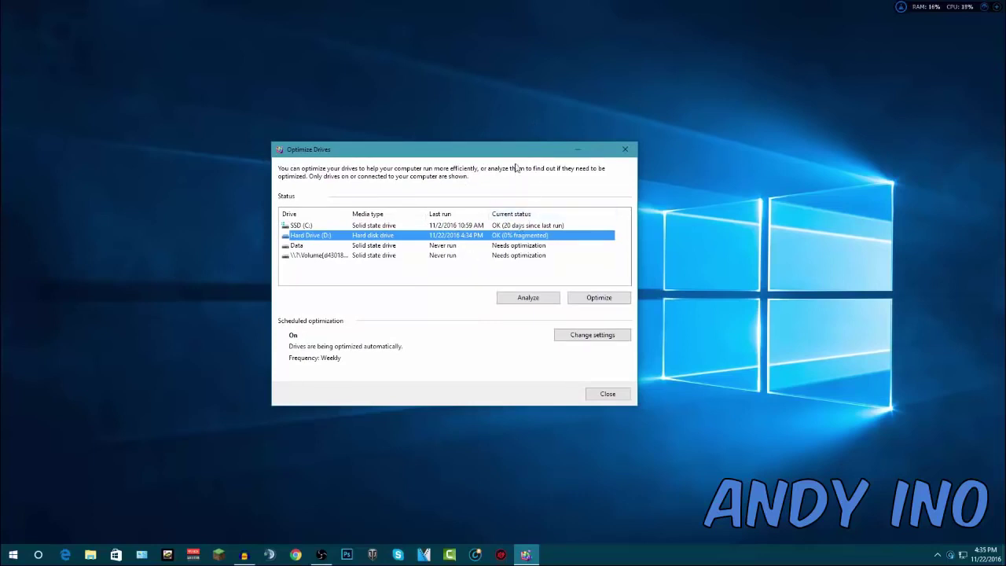
pyautogui.moveTo(521, 148); pyautogui.dragTo(485, 152)
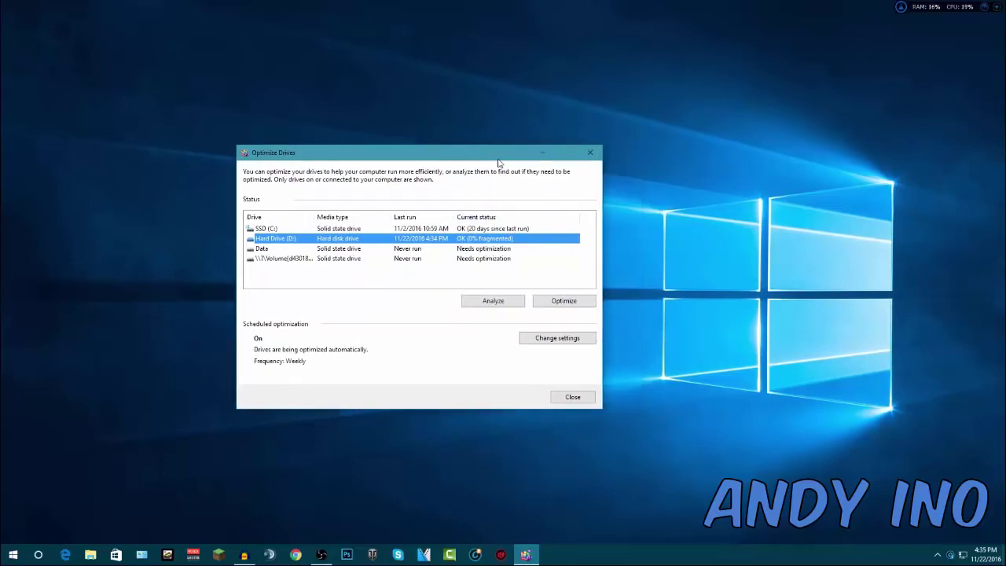
pyautogui.moveTo(474, 157); pyautogui.dragTo(490, 150)
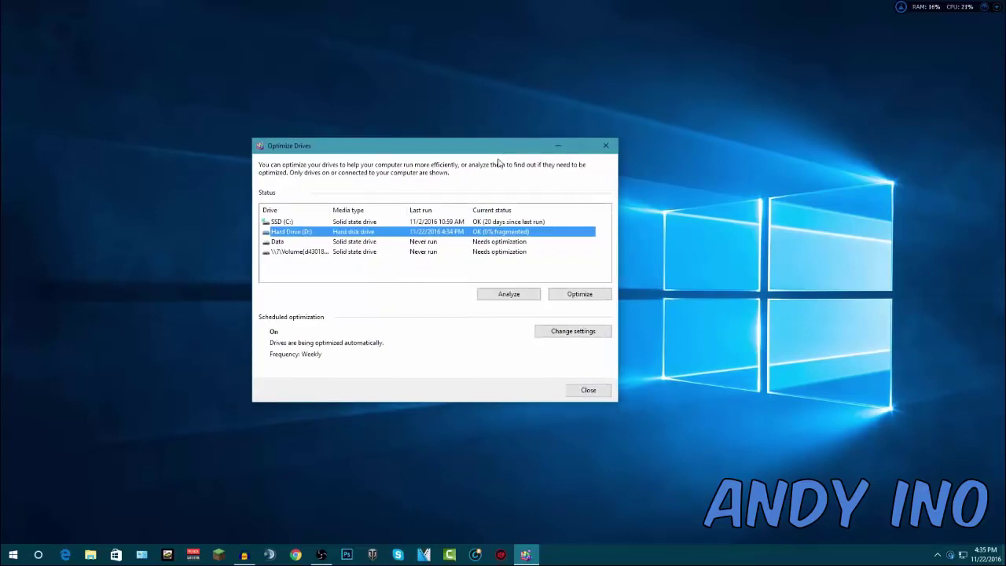
# Open the scheduled optimization settings and check the frequency options of the optimization schedule.
pyautogui.click(566, 333)
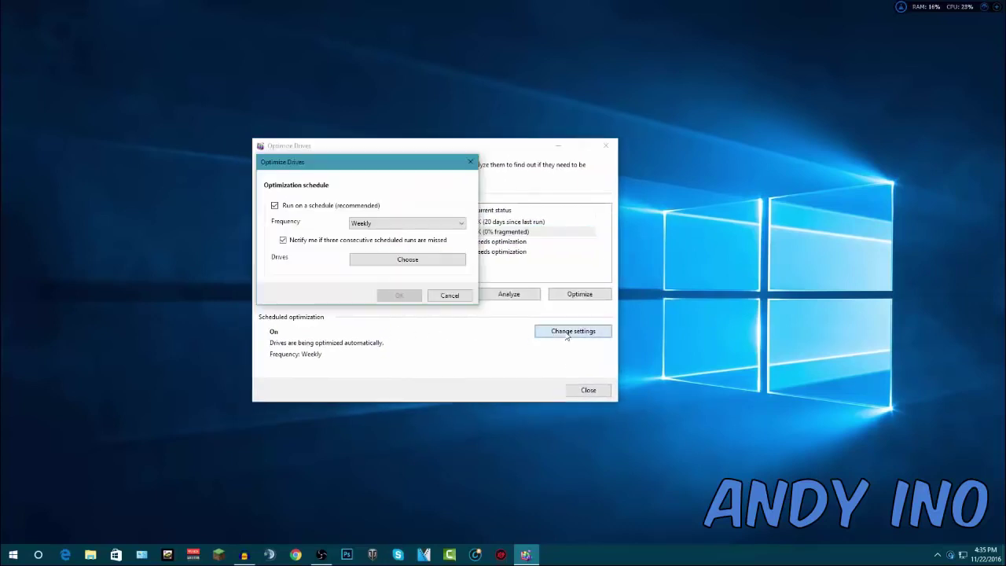
pyautogui.click(362, 224)
pyautogui.click(366, 226)
pyautogui.click(369, 226)
pyautogui.click(379, 227)
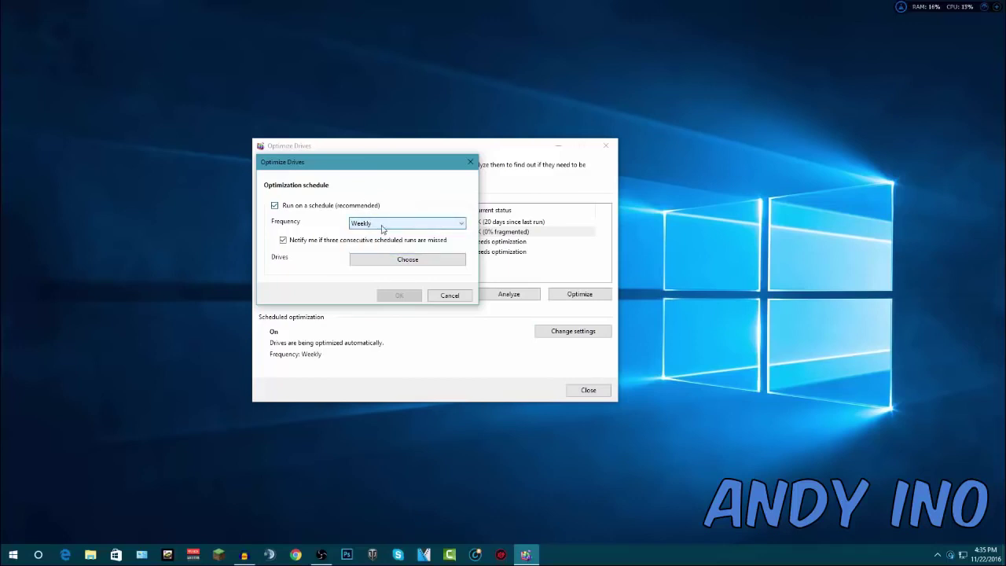
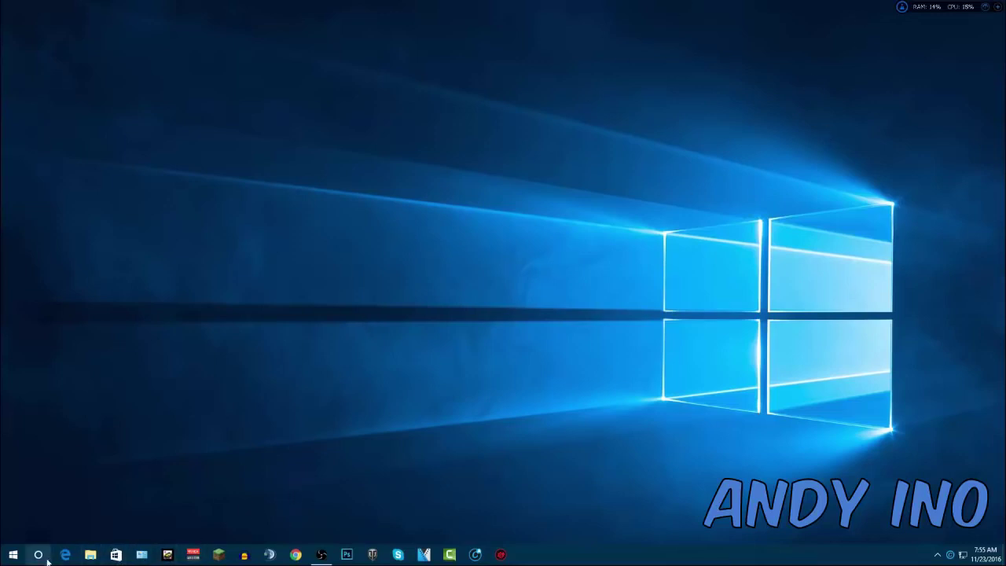
# Search the computer for "control" and open Control Panel.
pyautogui.click(13, 554)
pyautogui.write('control')
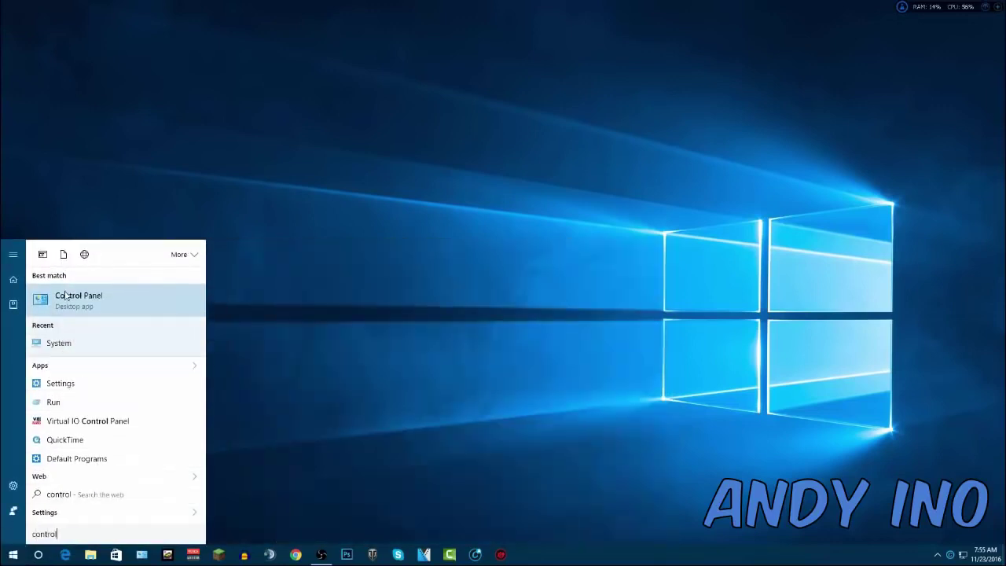
pyautogui.click(63, 296)
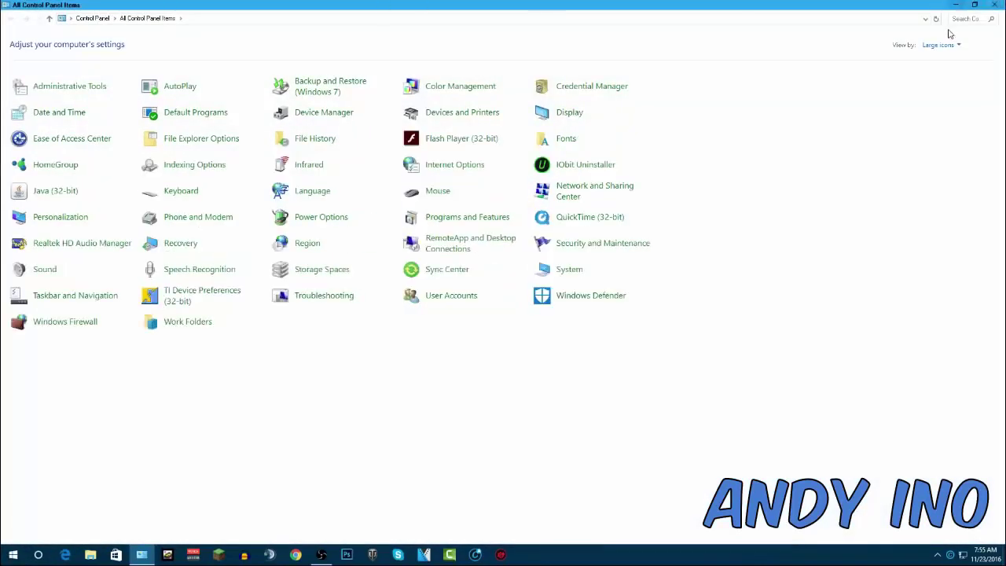
# Switch the Control Panel view to Category and back to Large icons.
pyautogui.click(939, 46)
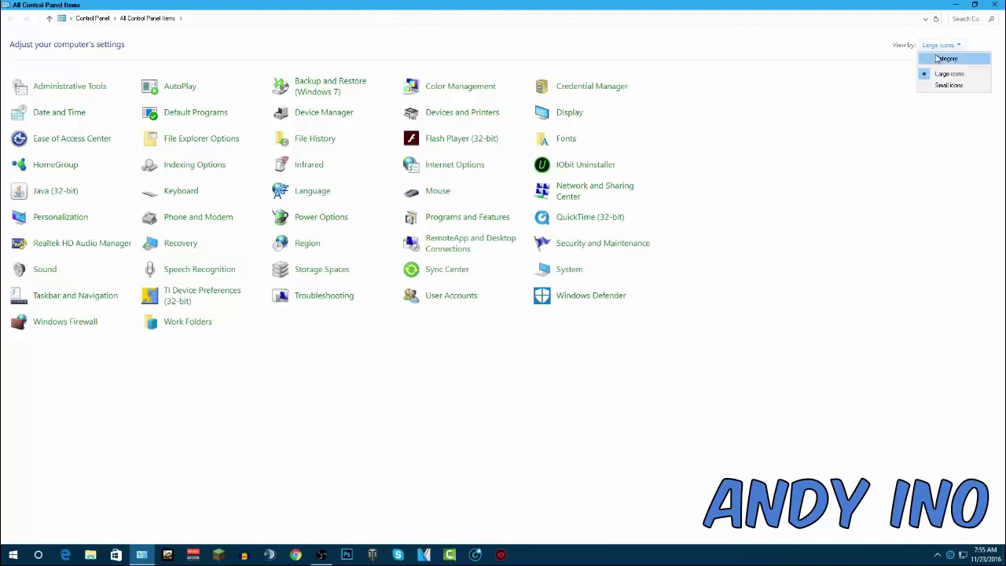
pyautogui.click(943, 57)
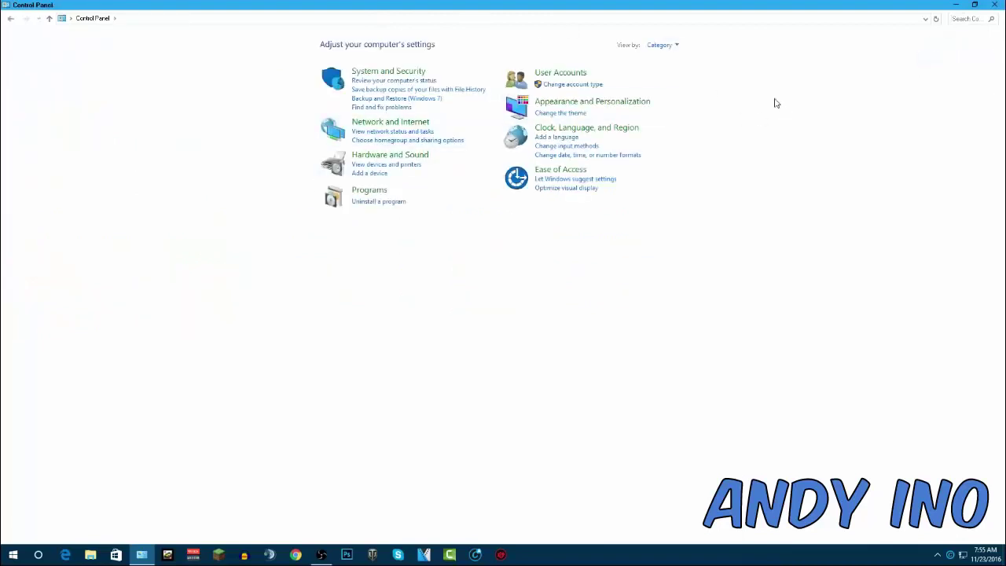
pyautogui.click(659, 46)
pyautogui.click(669, 74)
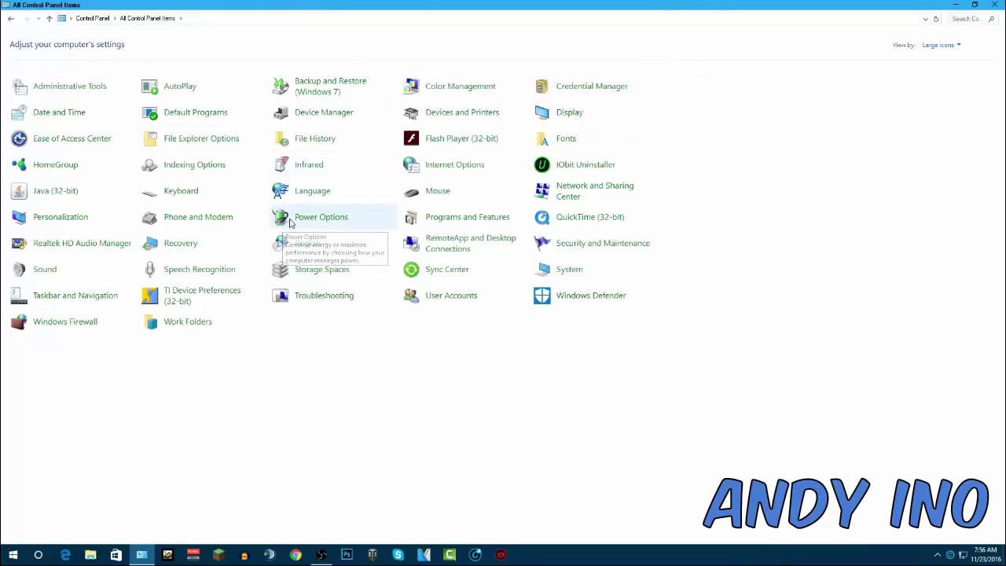
# Open Power Options, review the preferred and additional power plans, and close the window.
pyautogui.click(329, 227)
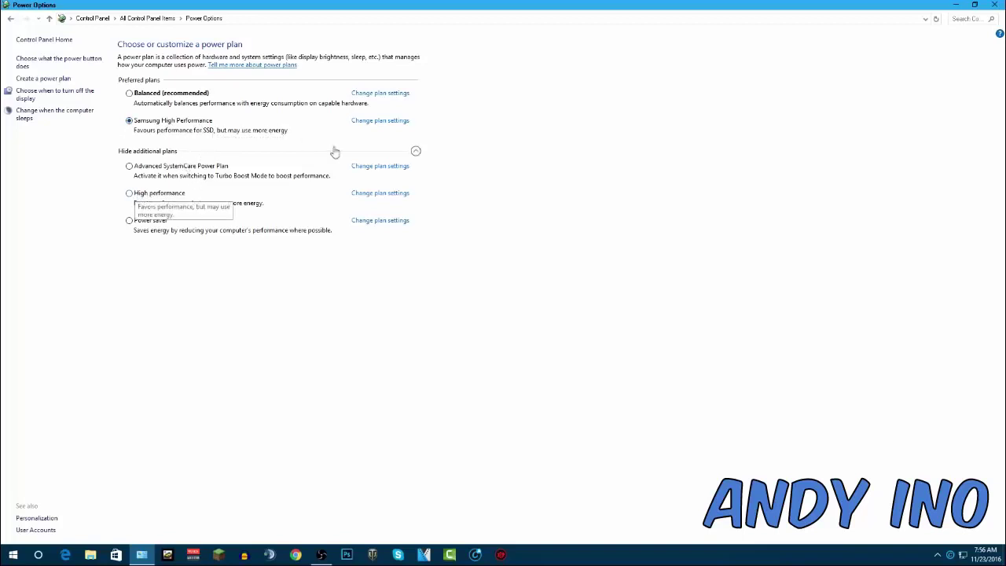
pyautogui.click(417, 151)
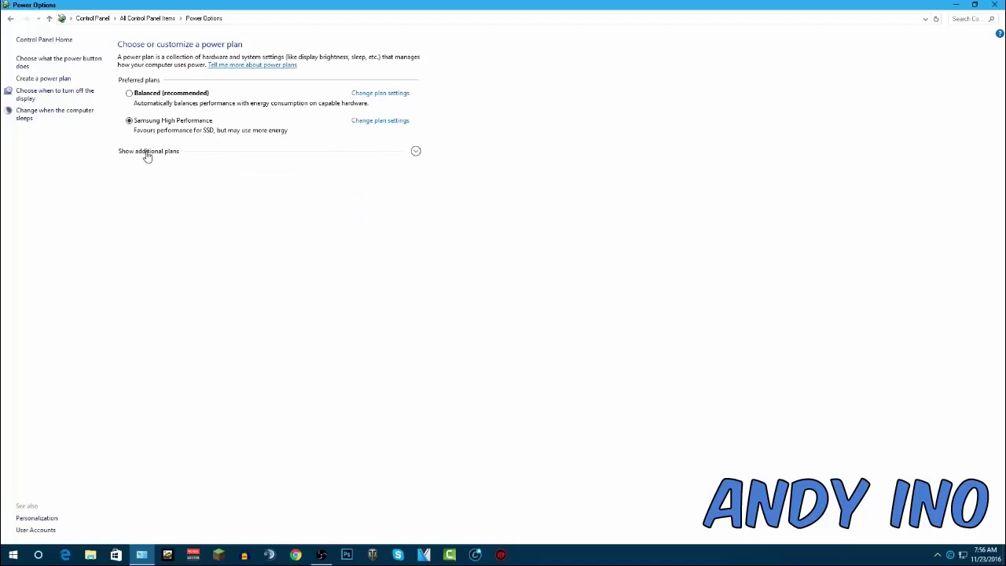
pyautogui.click(416, 152)
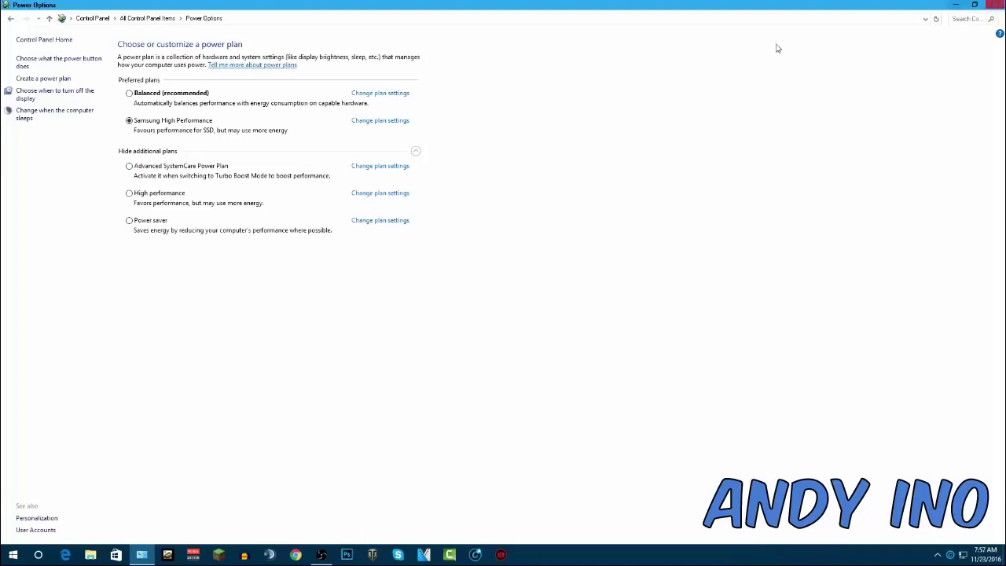
pyautogui.click(997, 5)
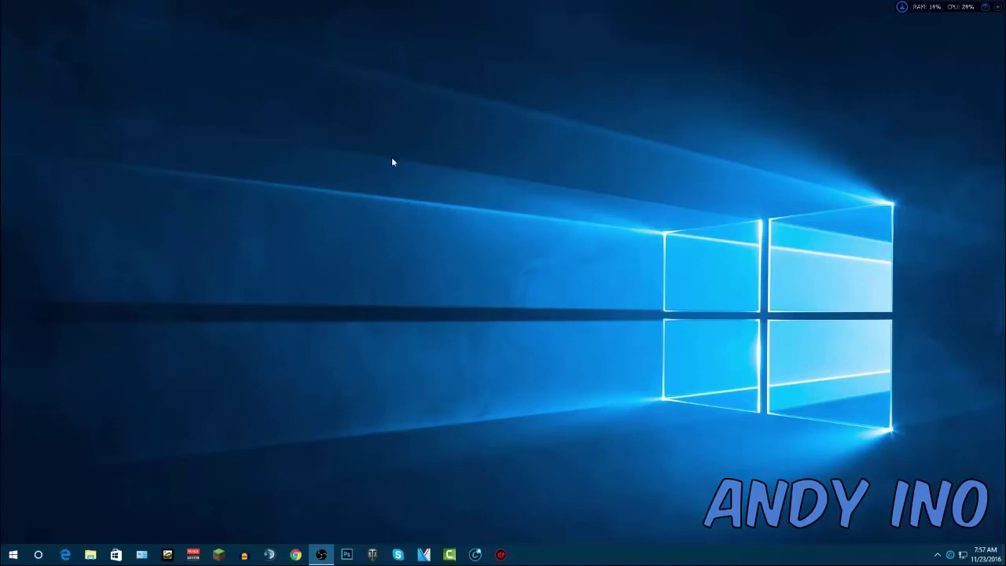
# Open AMD Radeon Settings from the desktop and review the Global OverDrive values in the gaming Global Settings.
pyautogui.rightClick(352, 183)
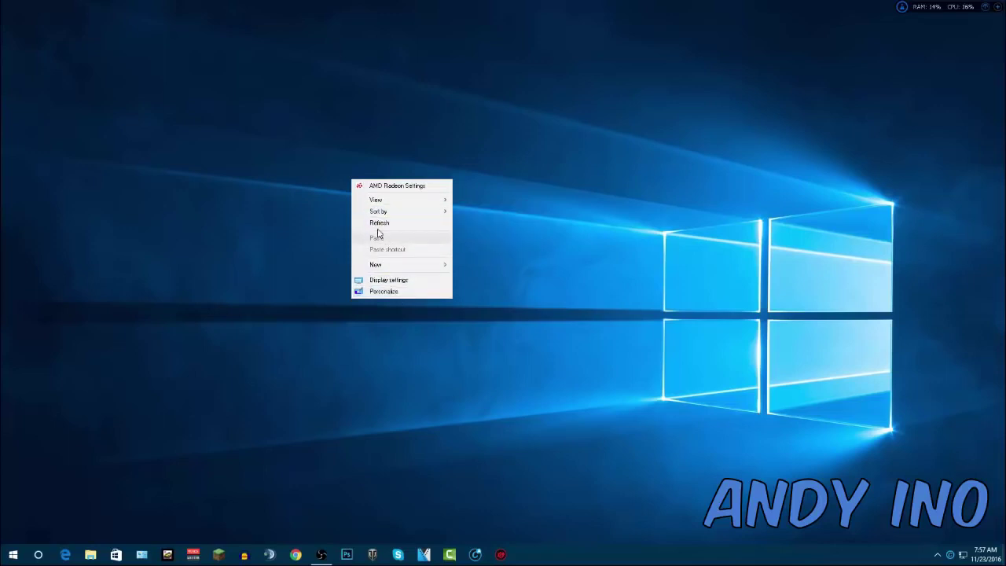
pyautogui.click(391, 192)
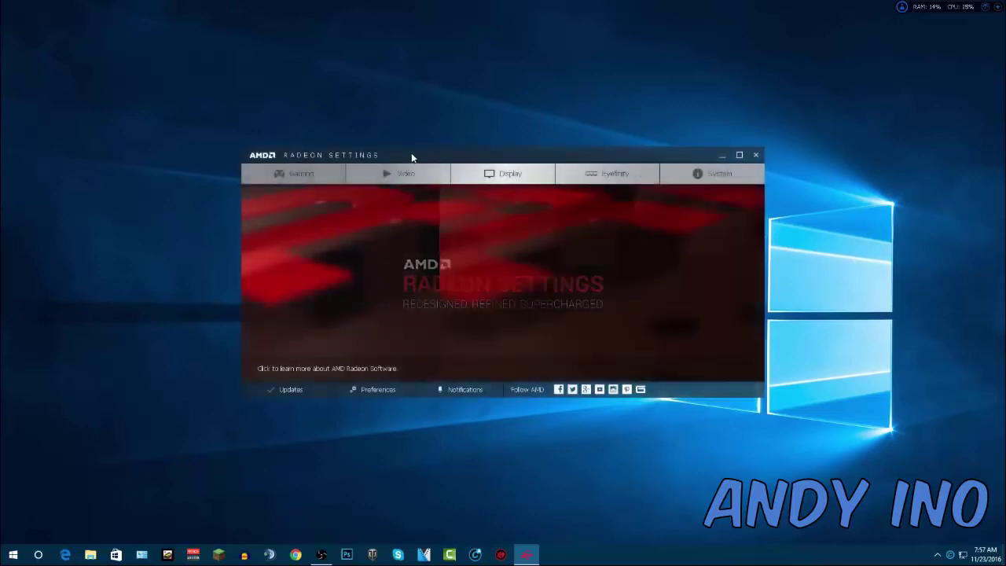
pyautogui.moveTo(425, 160); pyautogui.dragTo(428, 125)
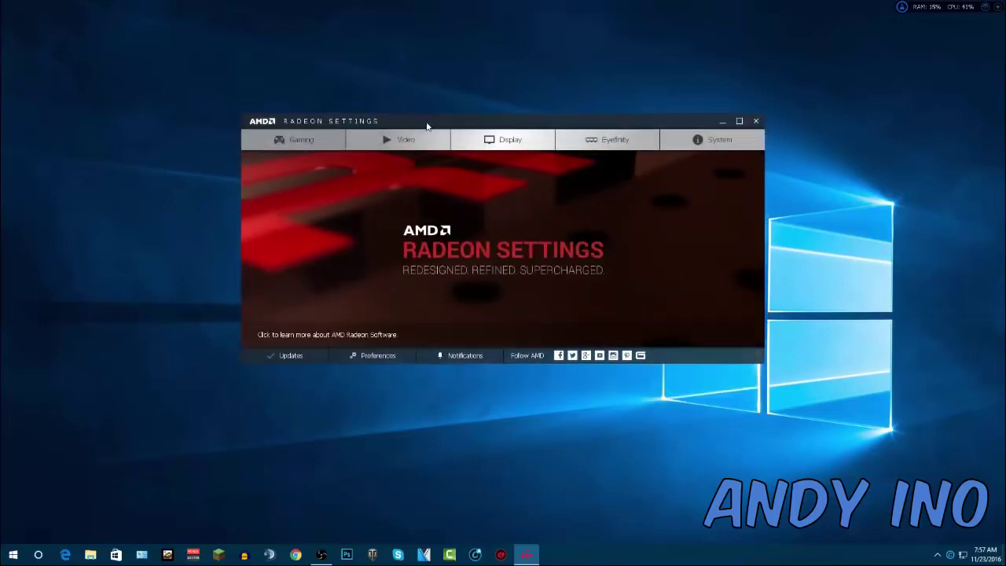
pyautogui.click(333, 140)
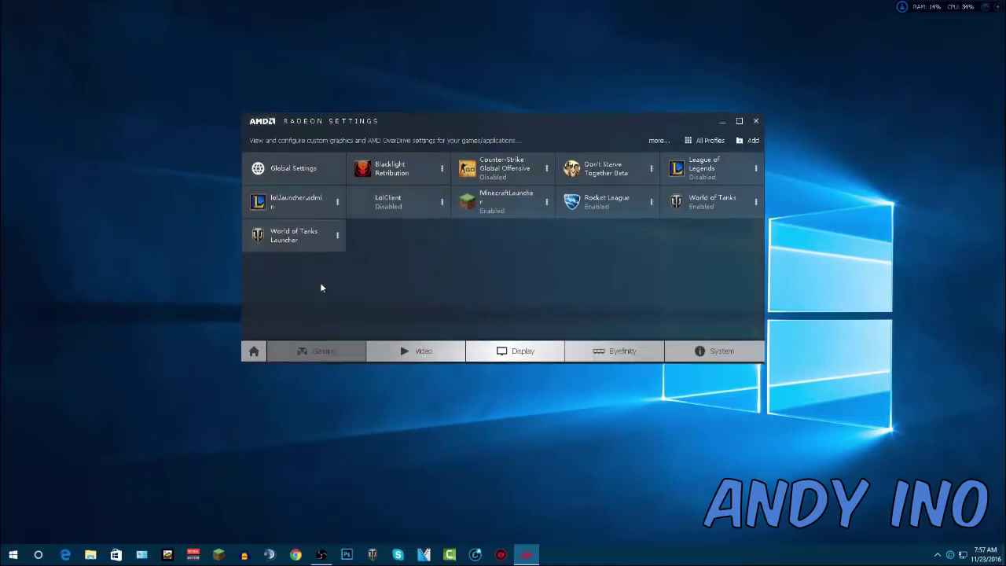
pyautogui.click(317, 171)
pyautogui.click(560, 164)
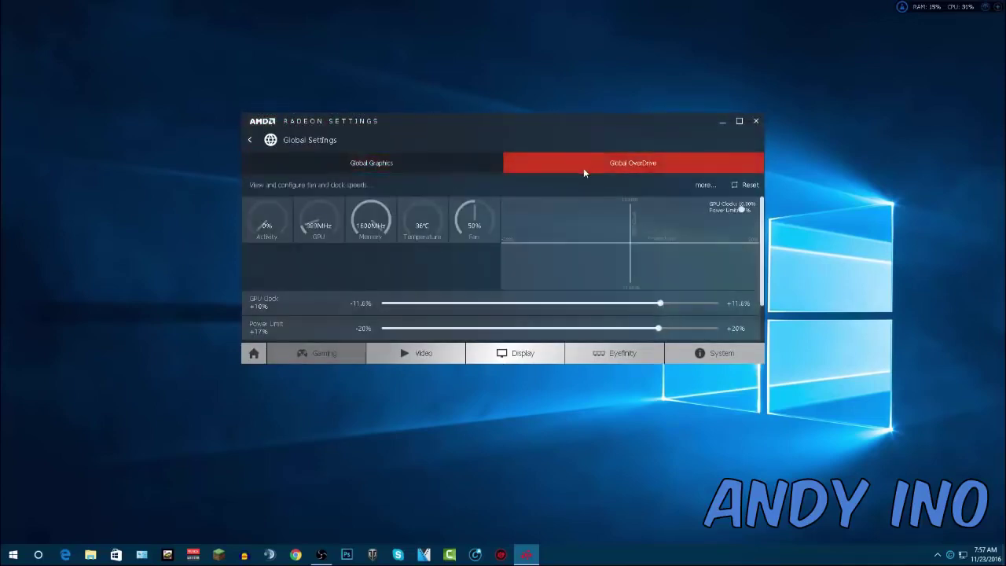
pyautogui.scroll(-2, 614, 276)
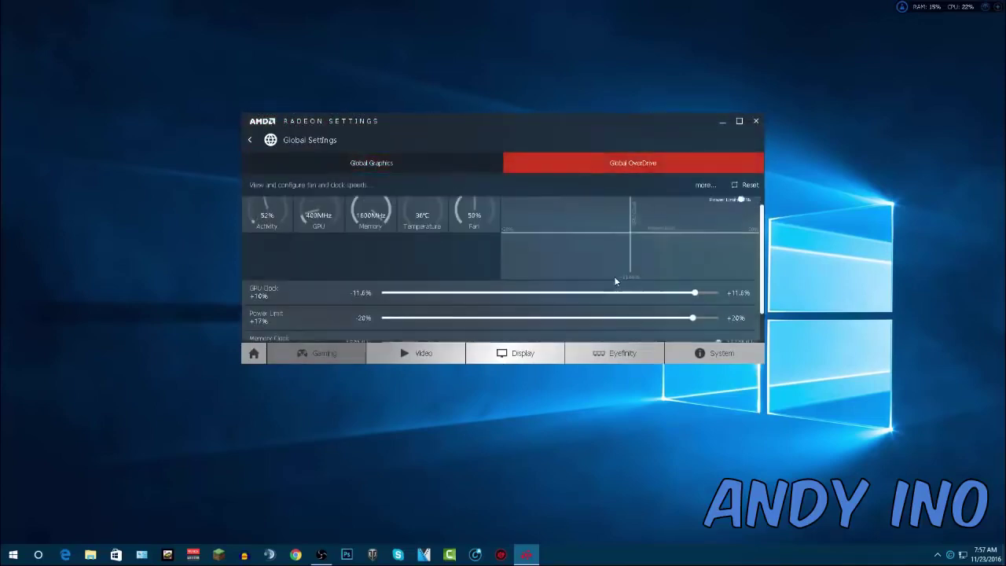
pyautogui.scroll(2, 398, 307)
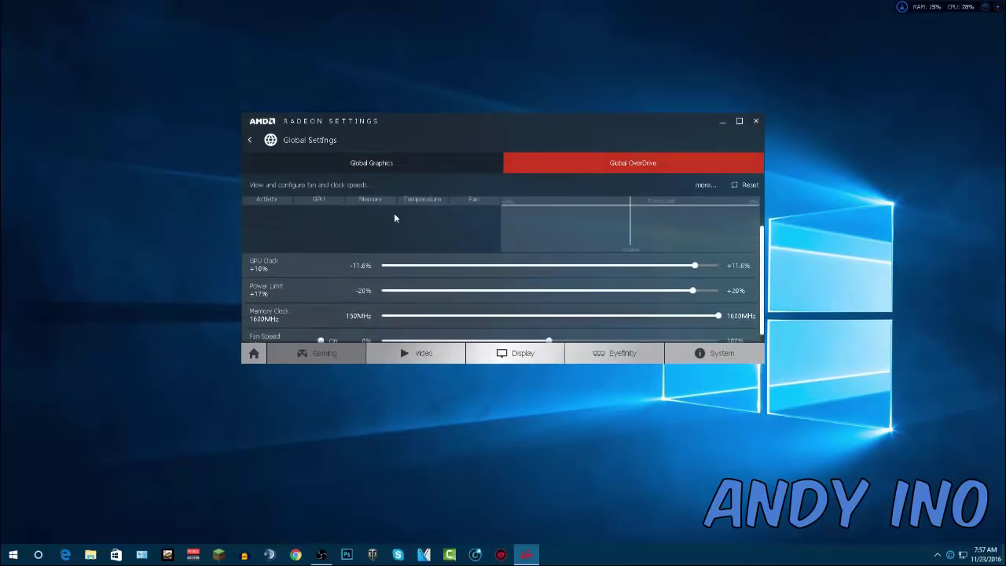
# Review the Global Graphics options in the gaming Global Settings and close AMD Radeon Settings.
pyautogui.click(388, 168)
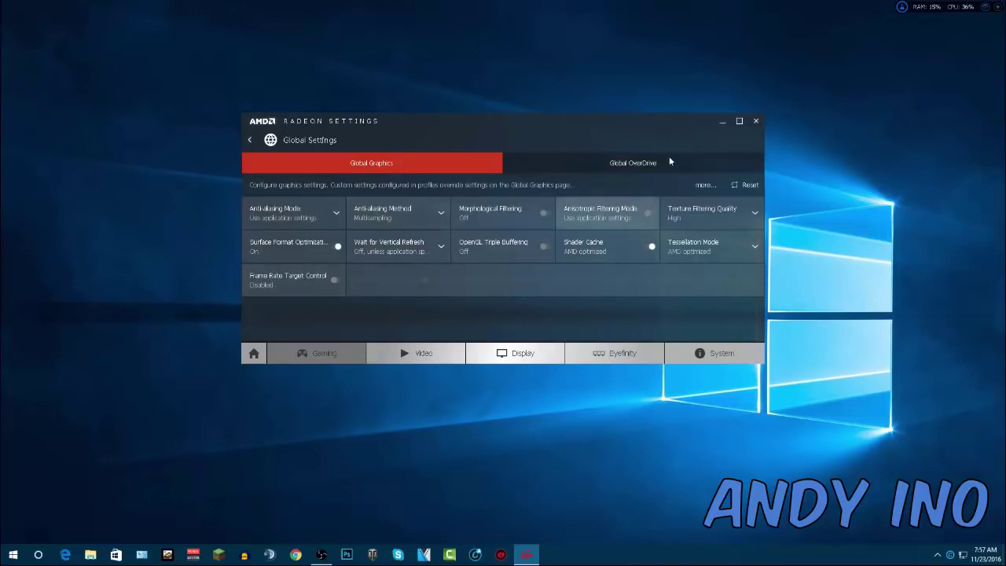
pyautogui.moveTo(610, 121)
pyautogui.mouseDown()
pyautogui.moveTo(629, 108)
pyautogui.moveTo(617, 109)
pyautogui.mouseUp()
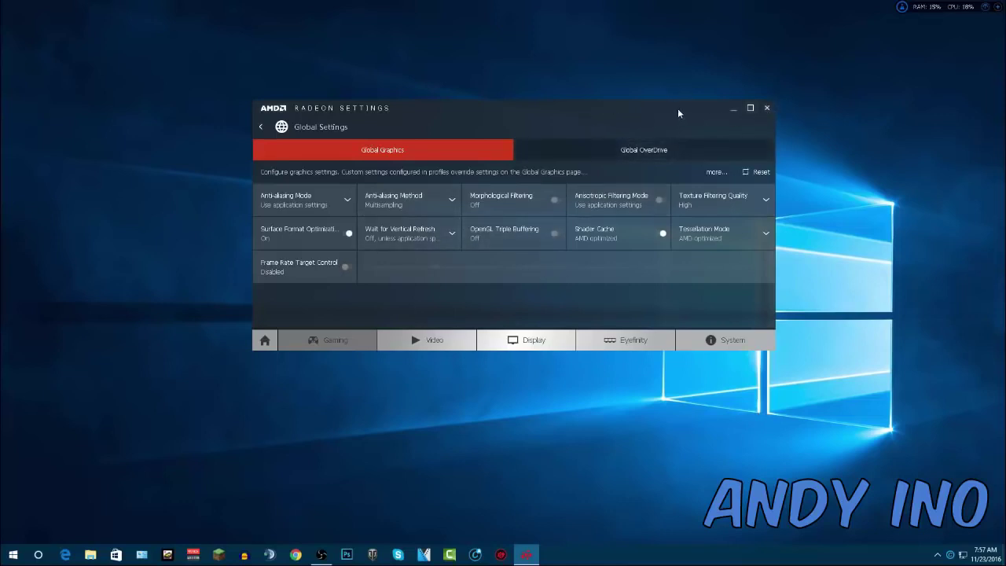
pyautogui.click(766, 110)
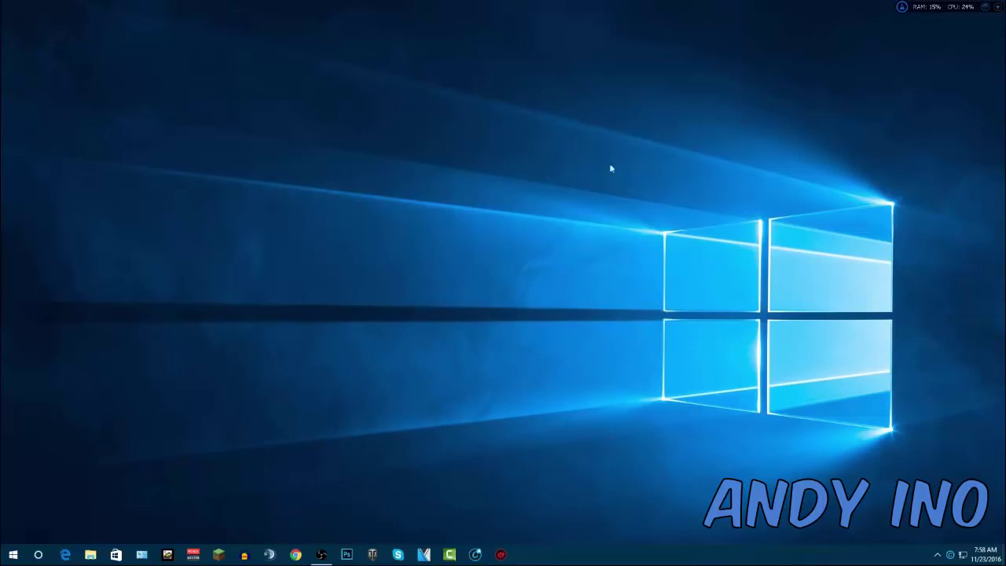
# Open Task Manager, examine the status and startup impact of the startup programs, and close it.
pyautogui.rightClick(984, 555)
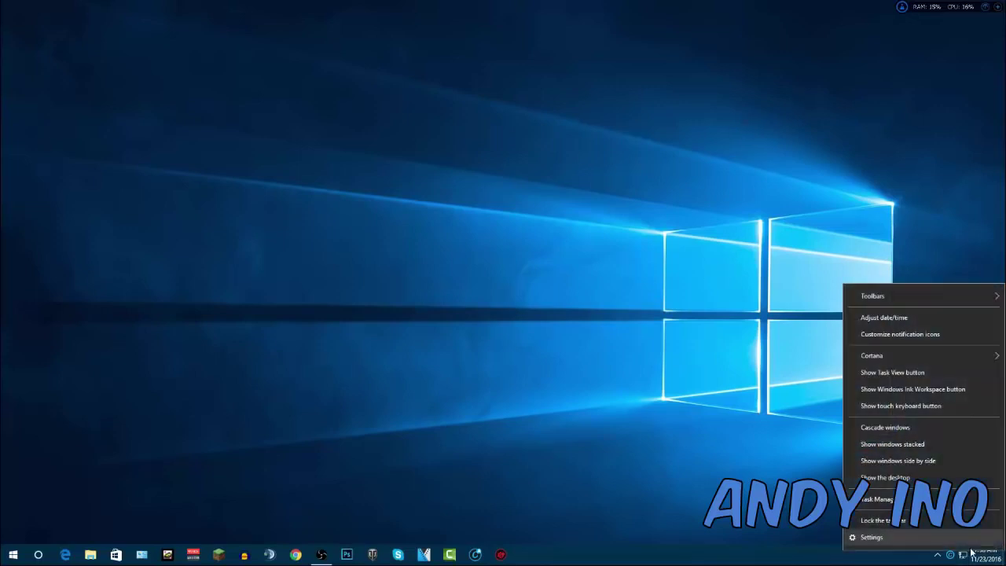
pyautogui.click(943, 499)
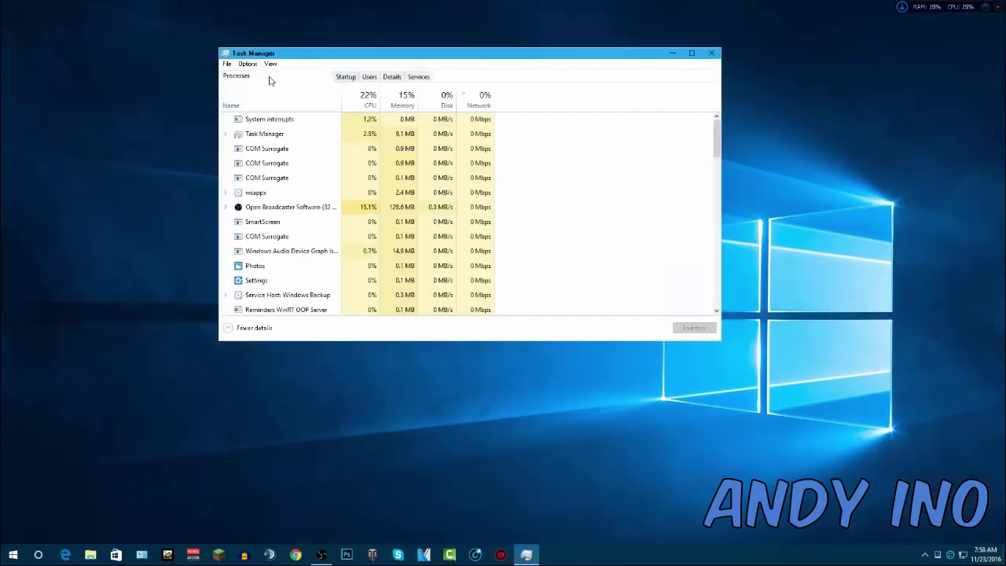
pyautogui.click(347, 79)
pyautogui.moveTo(374, 47); pyautogui.dragTo(377, 42)
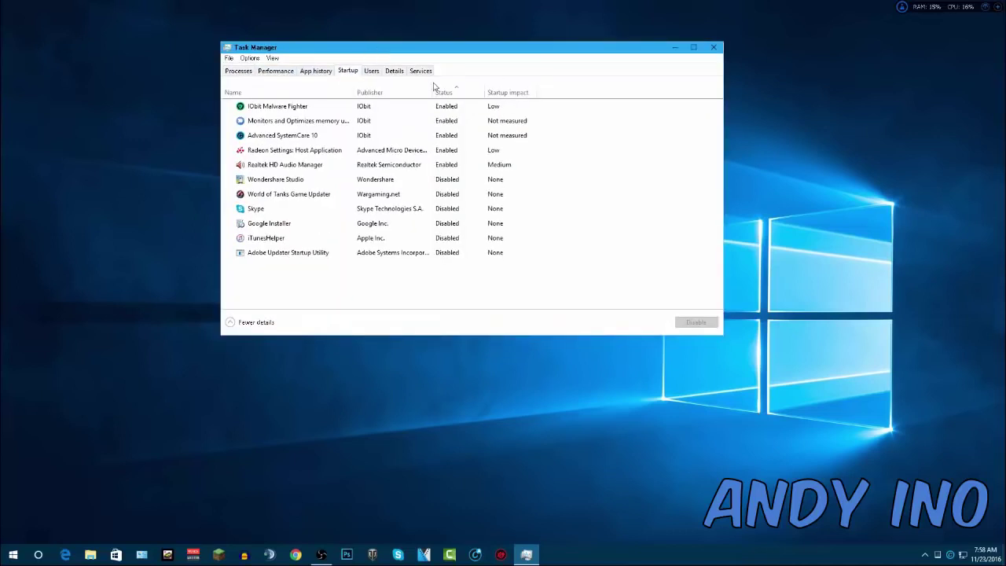
pyautogui.moveTo(458, 50); pyautogui.dragTo(452, 48)
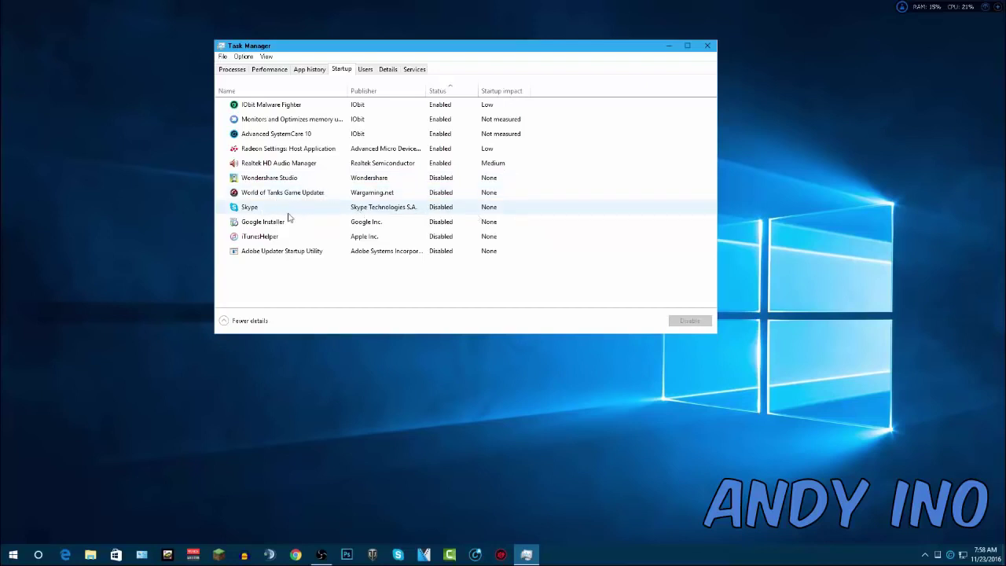
pyautogui.moveTo(459, 50); pyautogui.dragTo(442, 52)
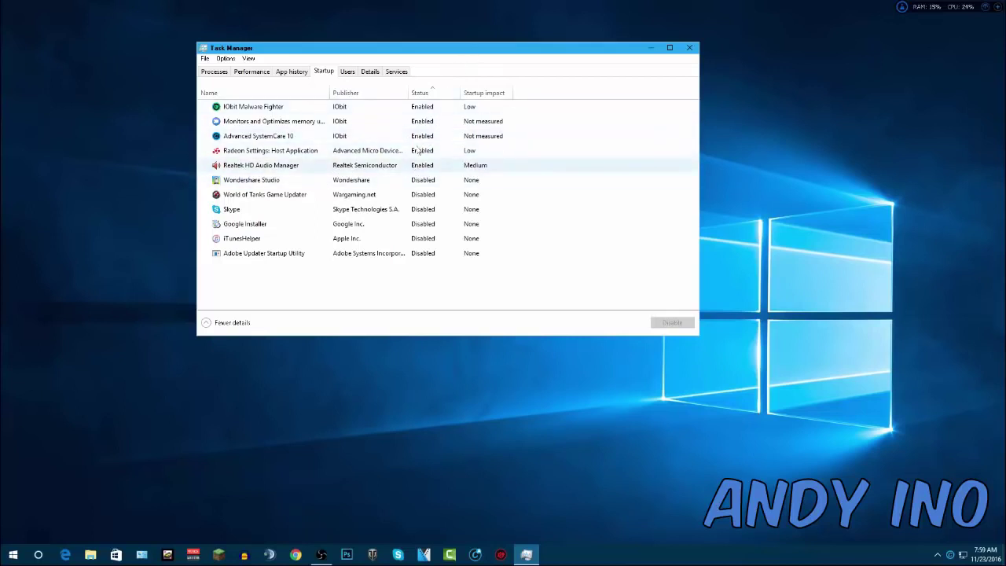
pyautogui.moveTo(435, 55); pyautogui.dragTo(421, 60)
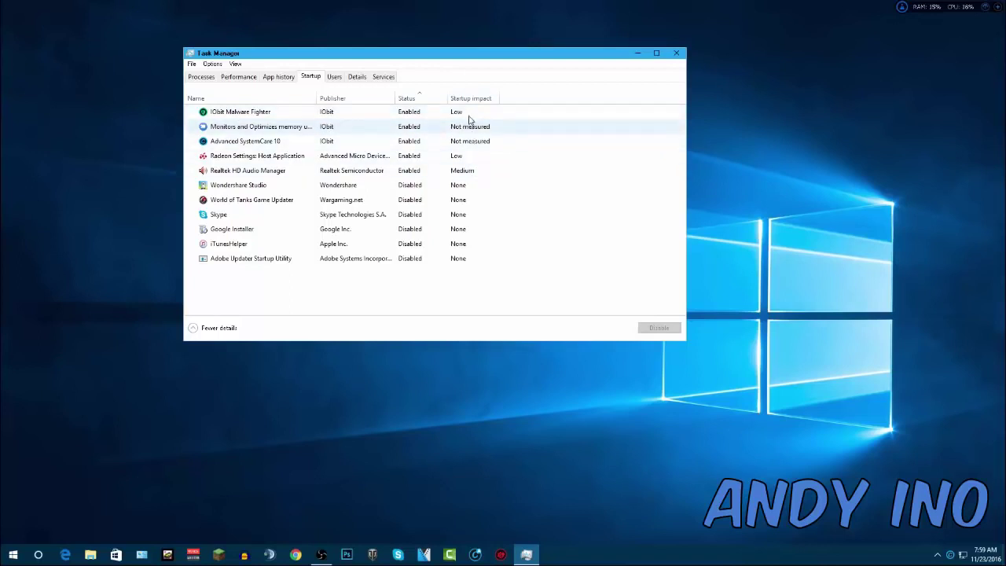
pyautogui.moveTo(518, 59); pyautogui.dragTo(528, 59)
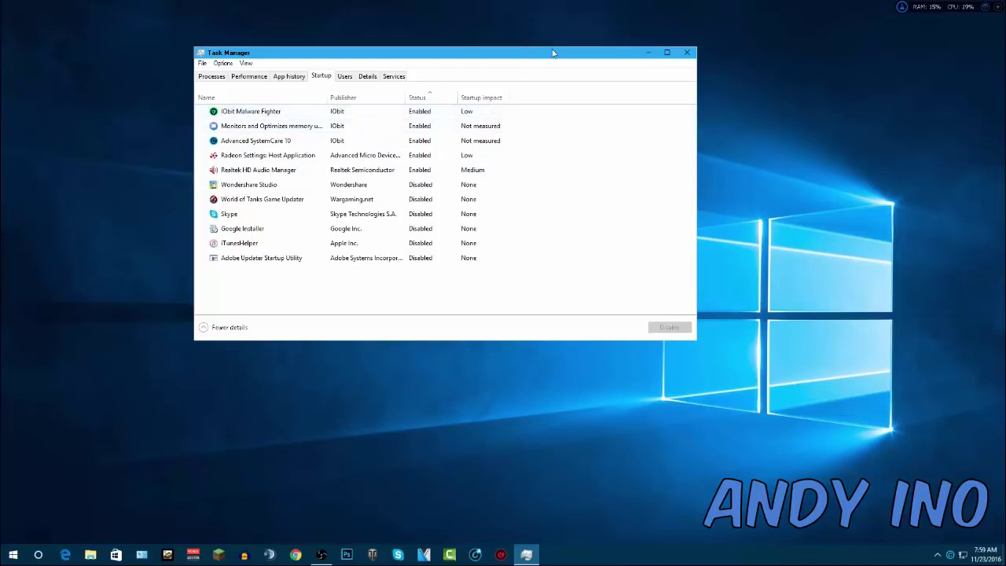
pyautogui.click(687, 52)
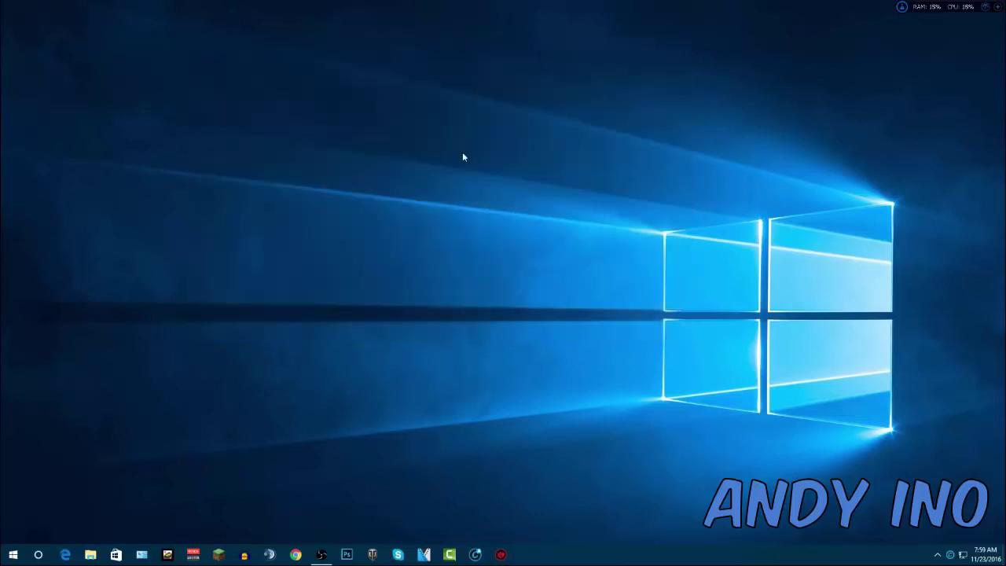
# Reopen Control Panel and open the System page.
pyautogui.click(141, 554)
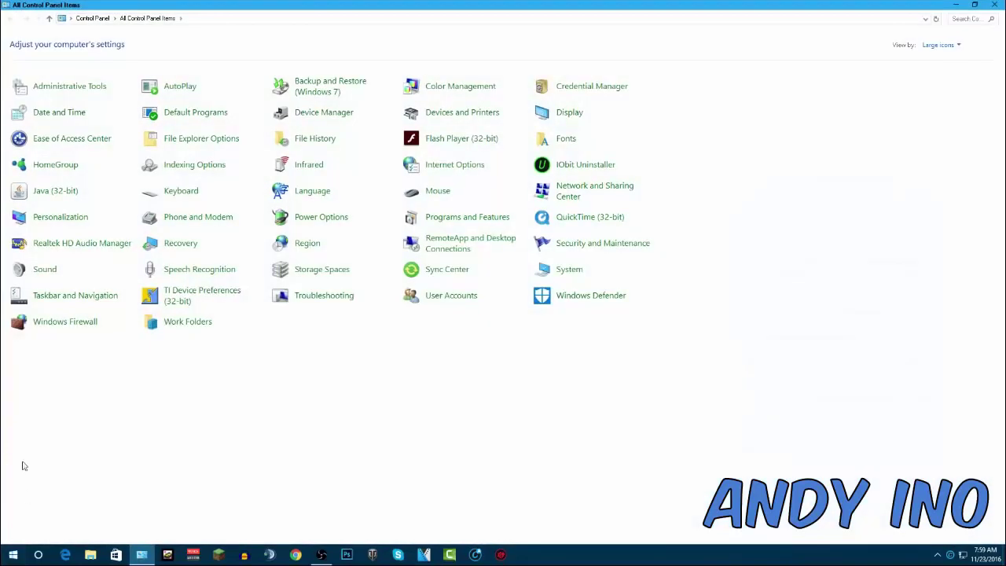
pyautogui.click(13, 554)
pyautogui.click(680, 452)
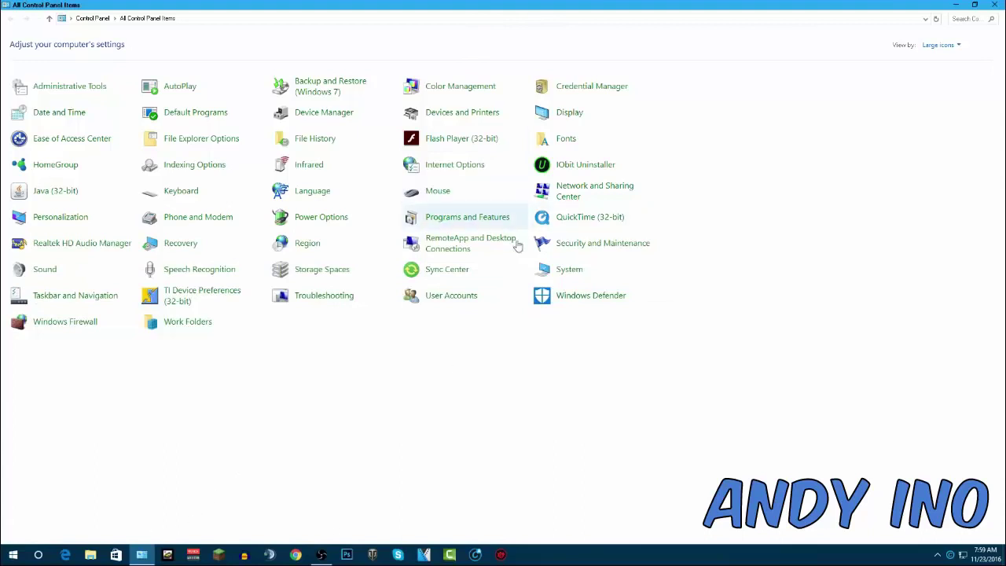
pyautogui.click(577, 277)
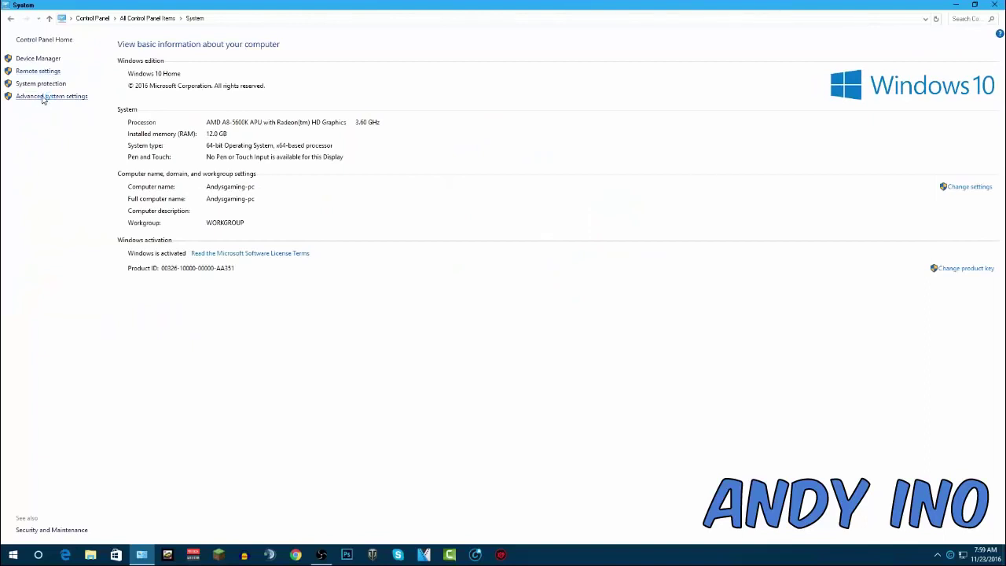
# Open the advanced system settings and bring up the visual effects options in the Performance settings.
pyautogui.click(44, 96)
pyautogui.moveTo(128, 56); pyautogui.dragTo(433, 110)
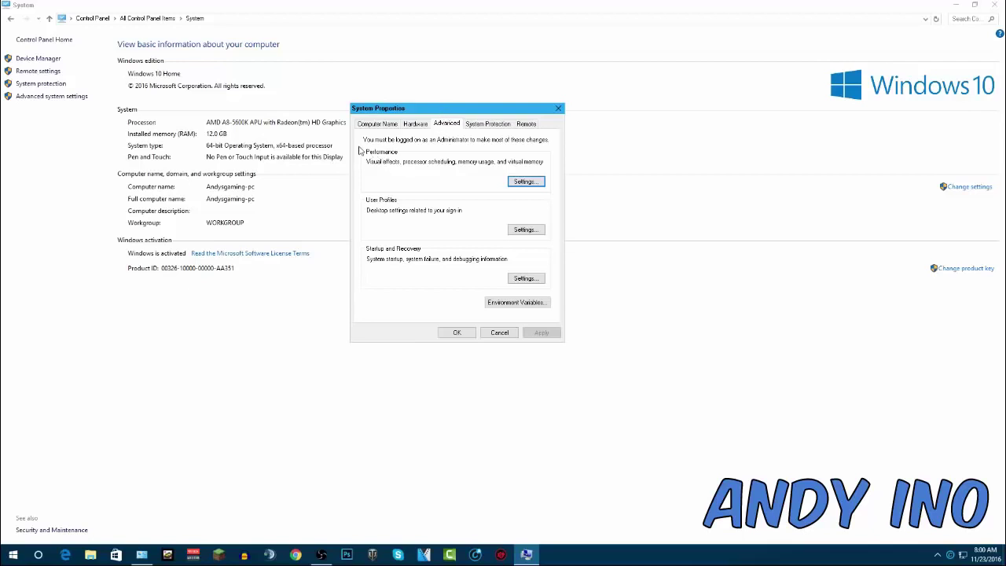
pyautogui.click(526, 180)
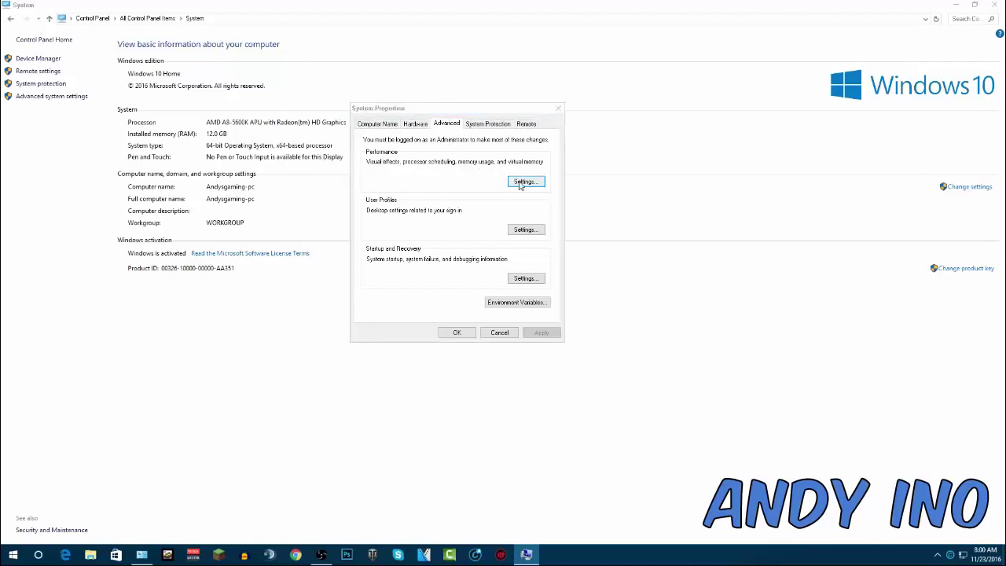
pyautogui.moveTo(480, 150); pyautogui.dragTo(465, 118)
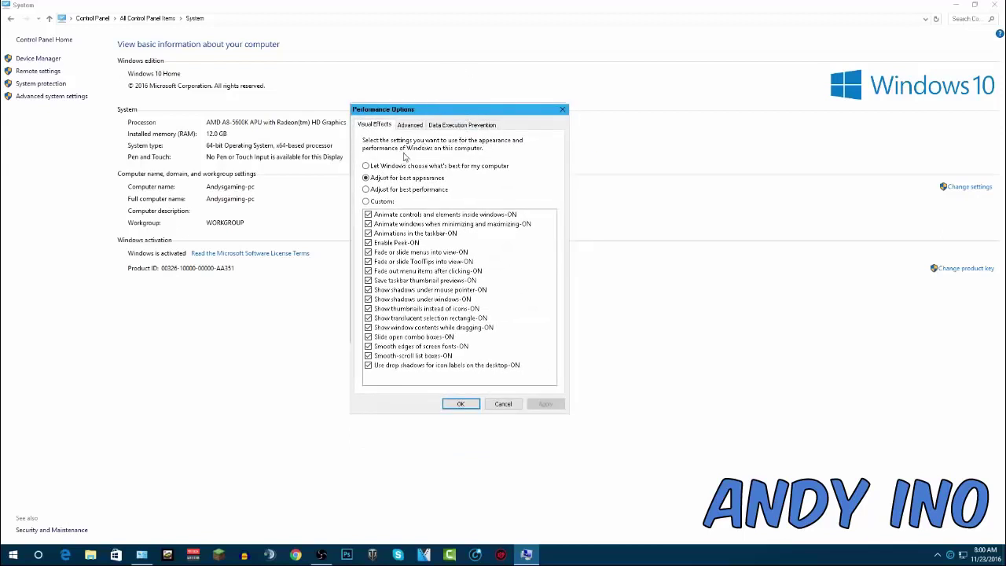
pyautogui.press('super')
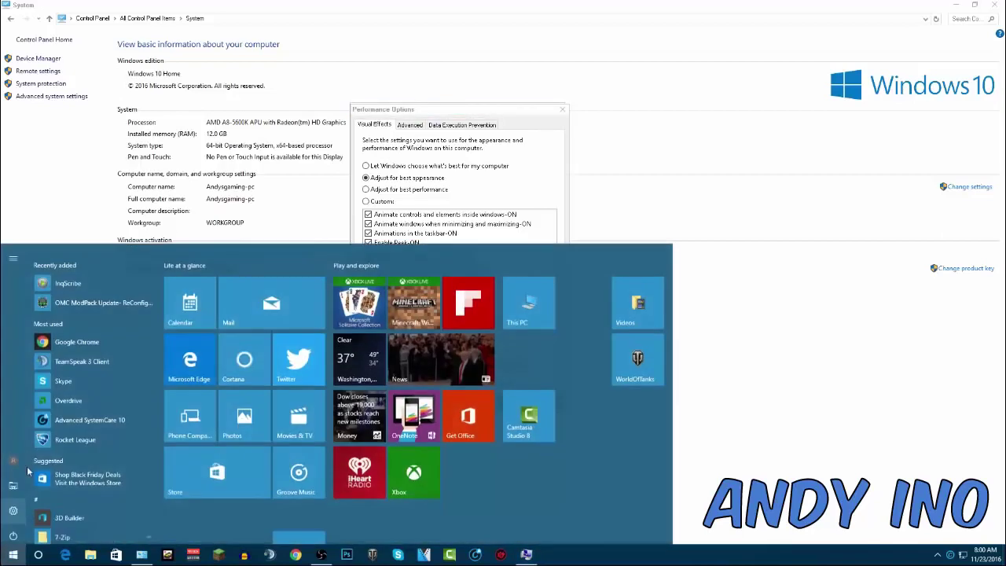
pyautogui.click(847, 388)
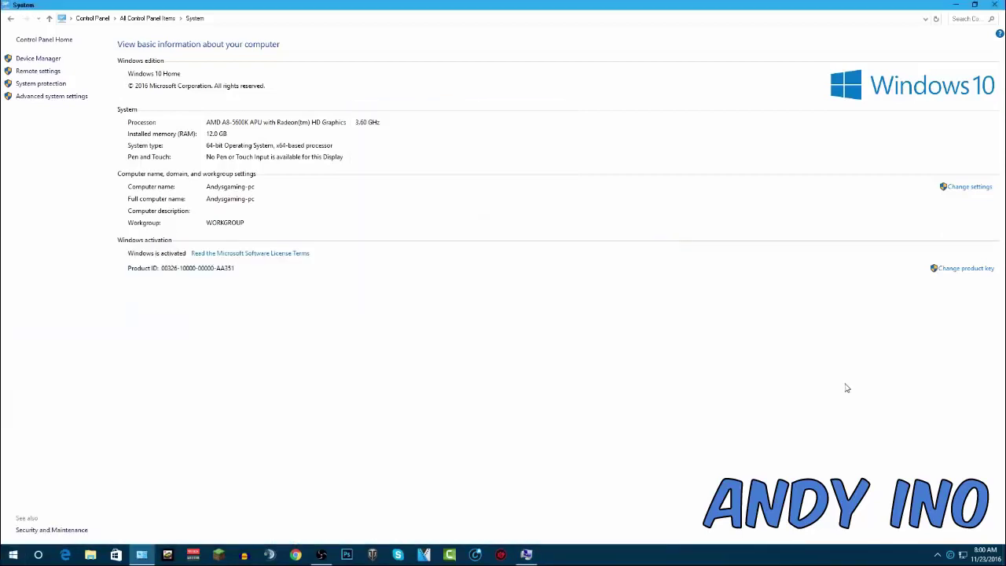
pyautogui.click(956, 5)
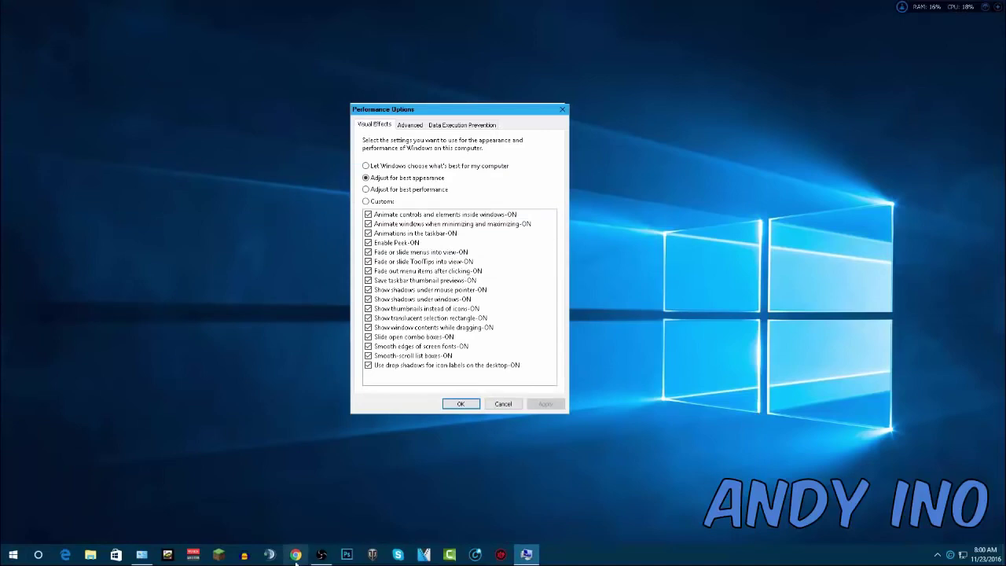
pyautogui.click(142, 554)
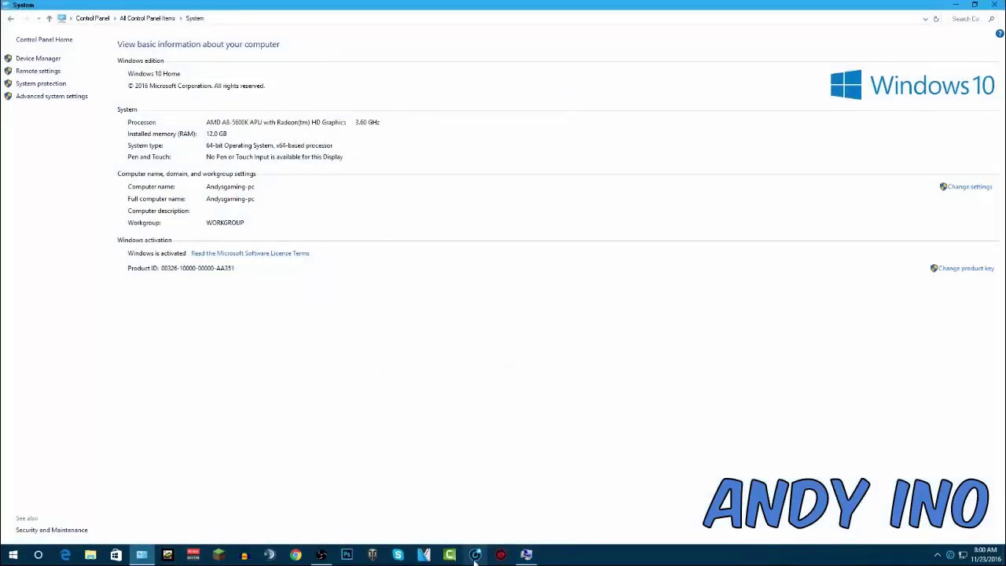
pyautogui.click(526, 554)
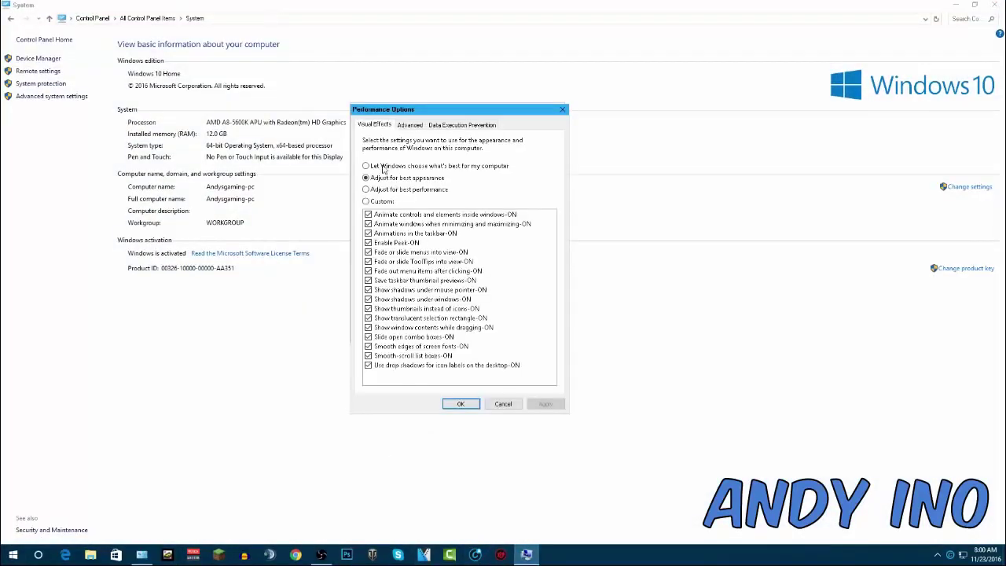
# Try the best performance and best appearance visual effects presets, and close Performance Options and System Properties without applying.
pyautogui.click(366, 189)
pyautogui.click(365, 178)
pyautogui.click(366, 191)
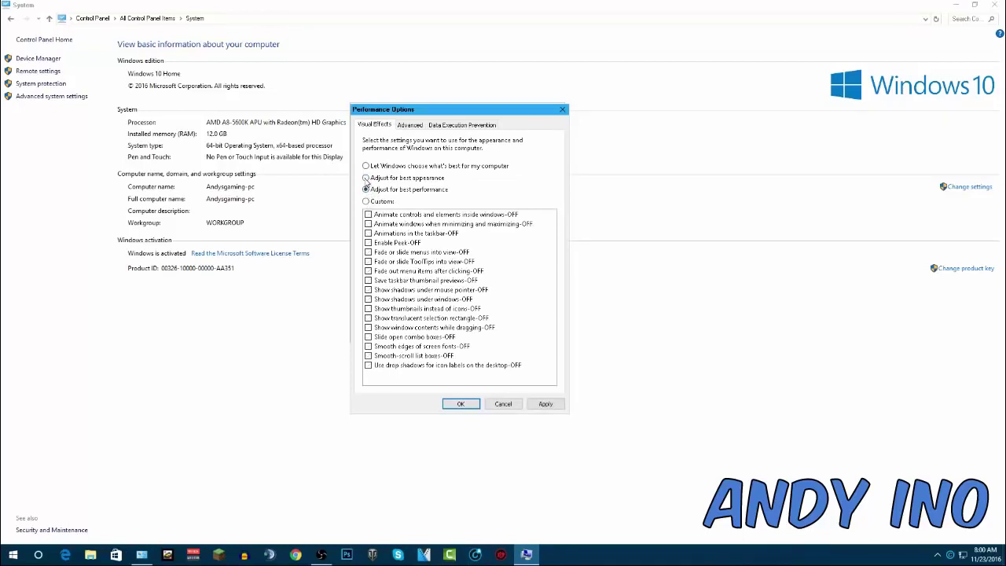
pyautogui.click(562, 109)
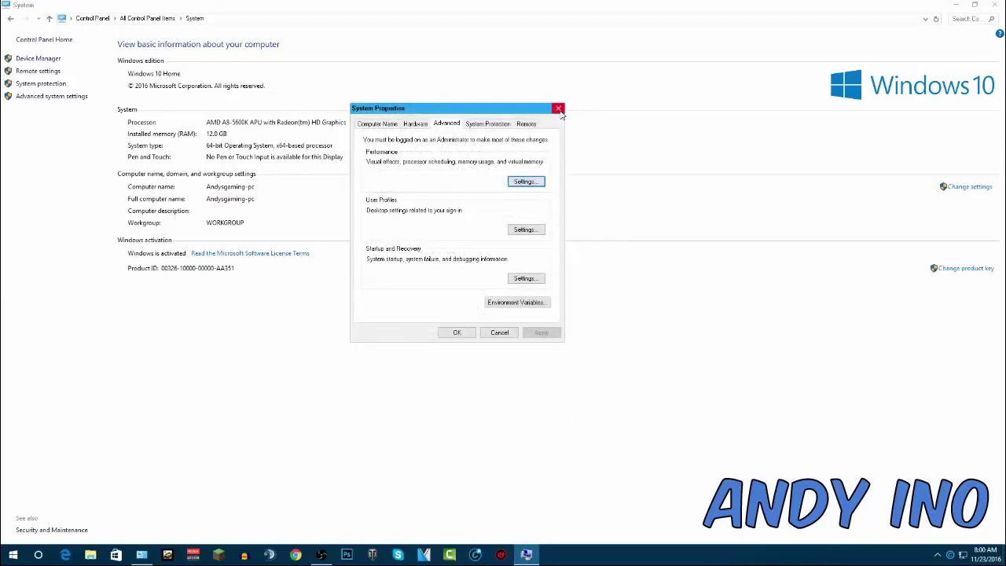
pyautogui.click(558, 109)
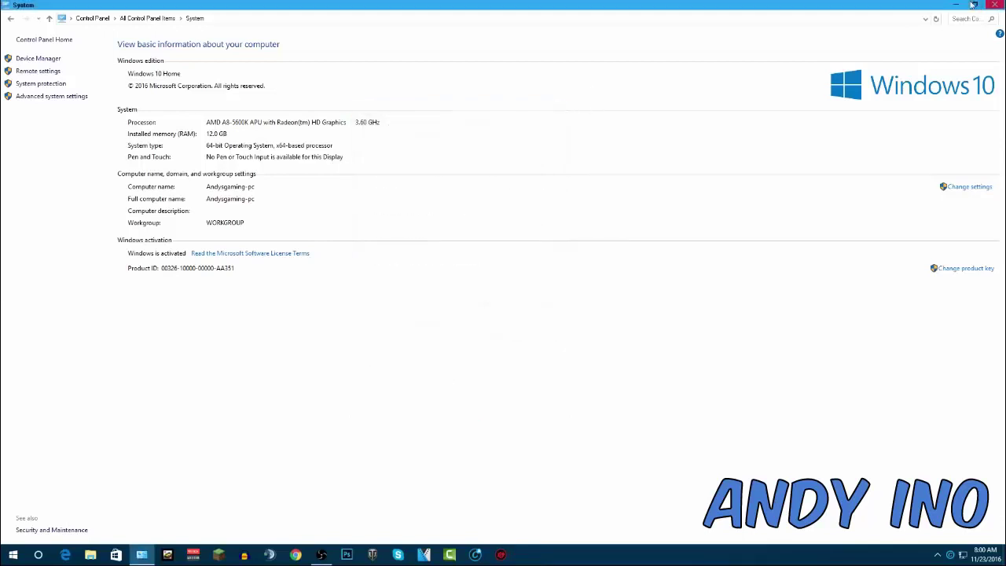
# Reopen Performance Options, compare the best performance preset with best appearance, and close the system windows.
pyautogui.click(43, 96)
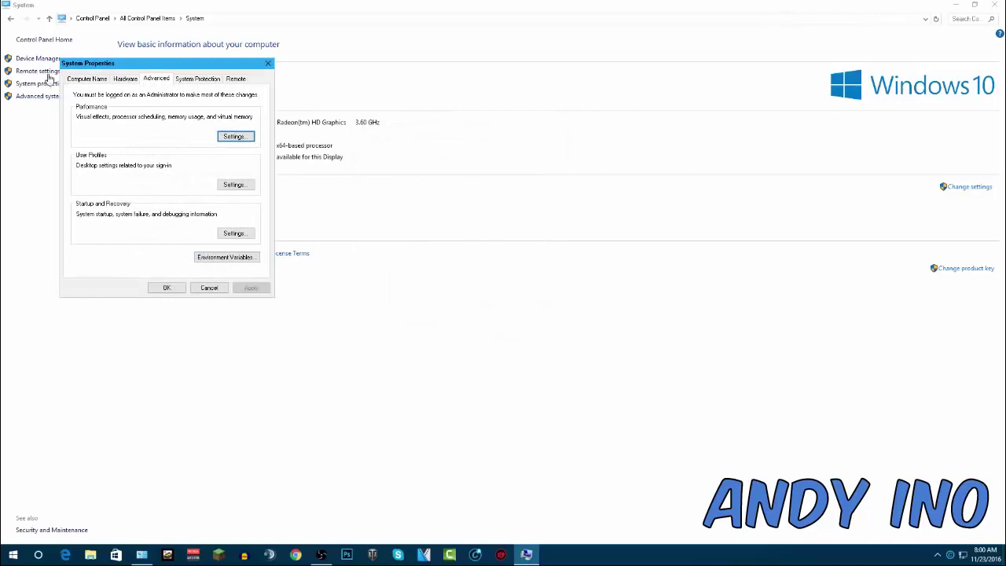
pyautogui.click(227, 139)
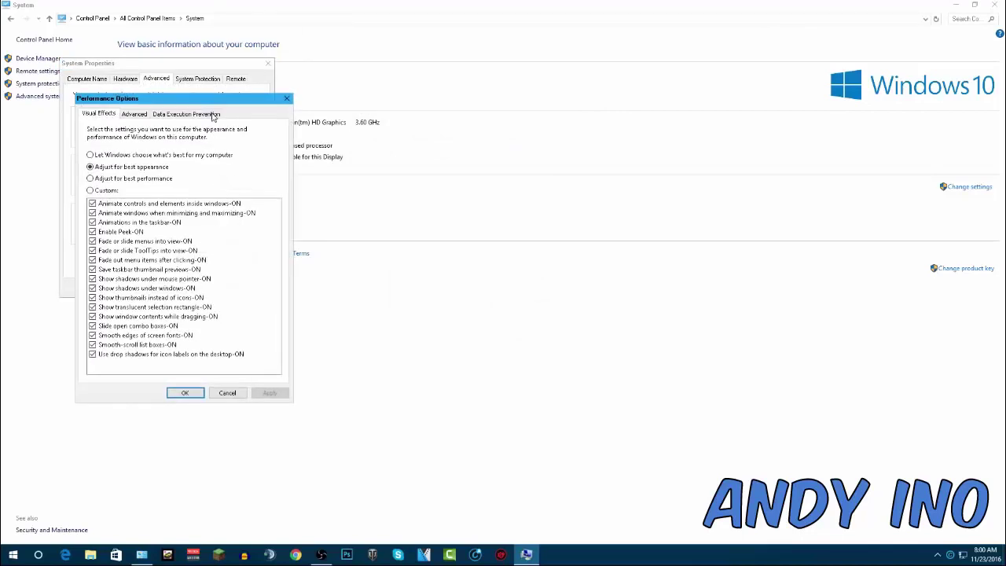
pyautogui.moveTo(209, 99); pyautogui.dragTo(487, 105)
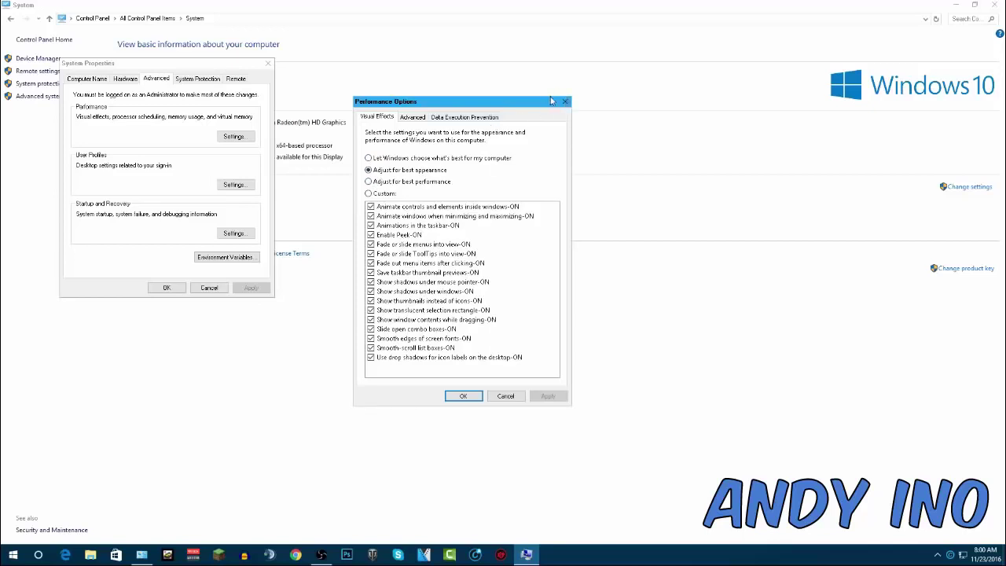
pyautogui.moveTo(551, 100); pyautogui.dragTo(507, 108)
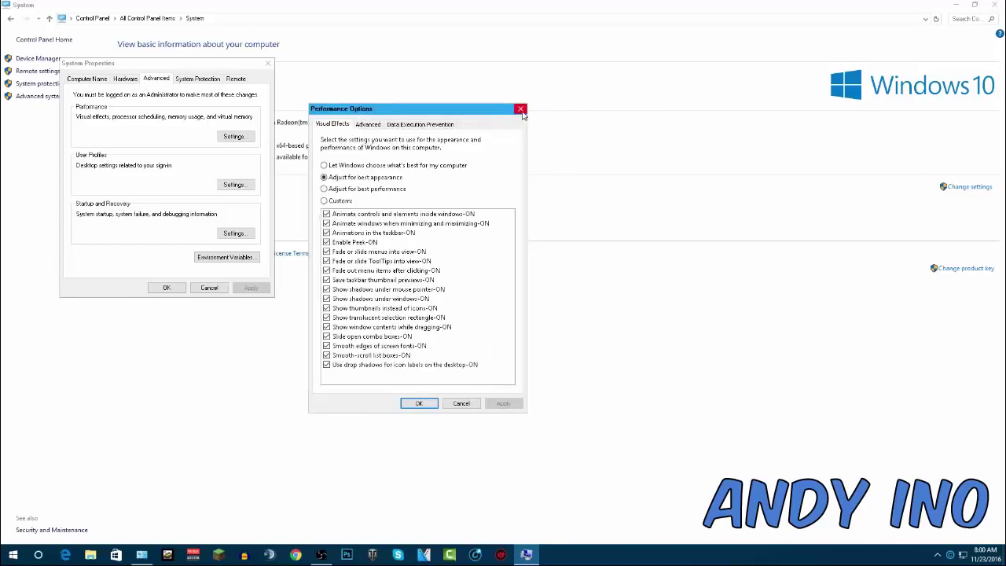
pyautogui.click(347, 190)
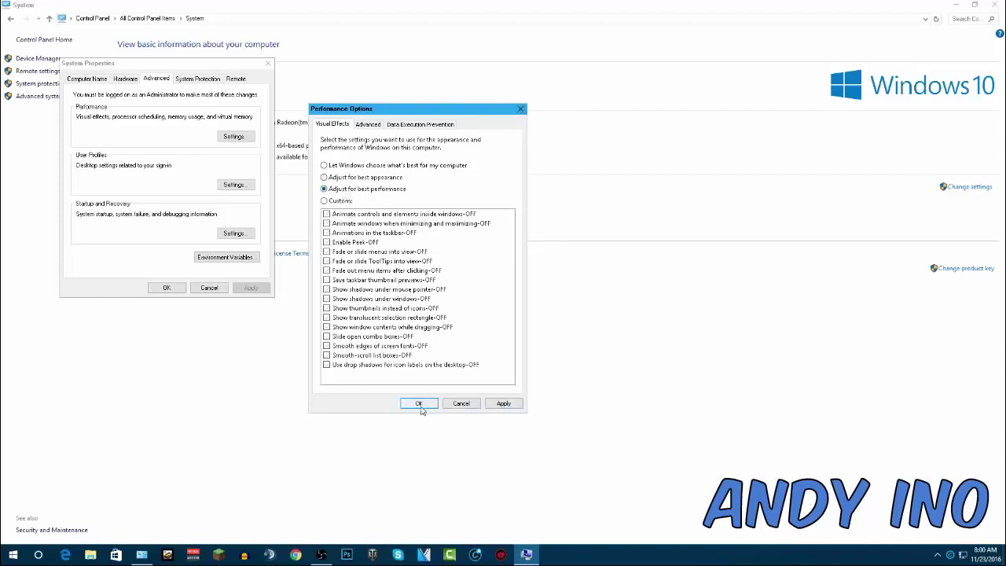
pyautogui.click(378, 178)
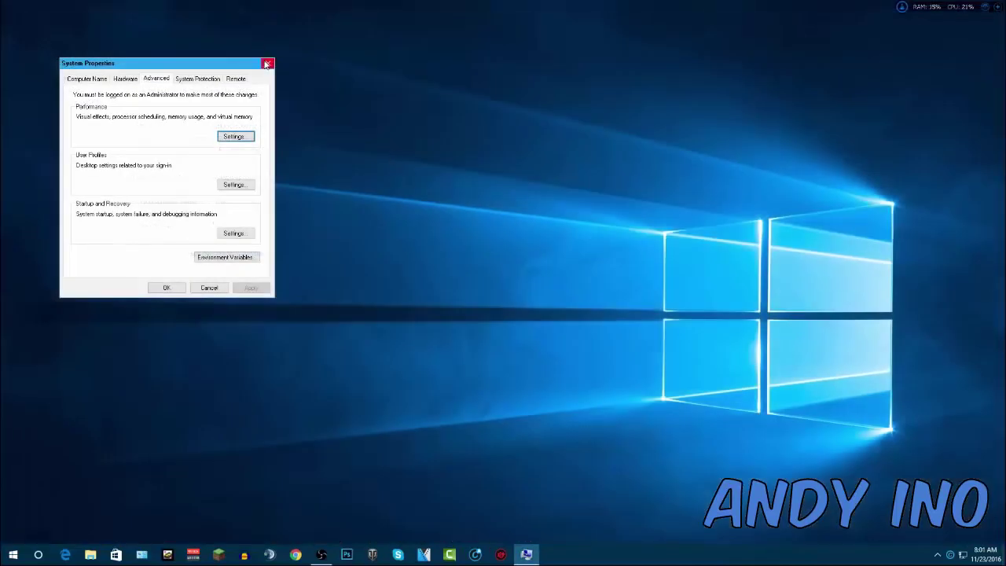
pyautogui.click(267, 65)
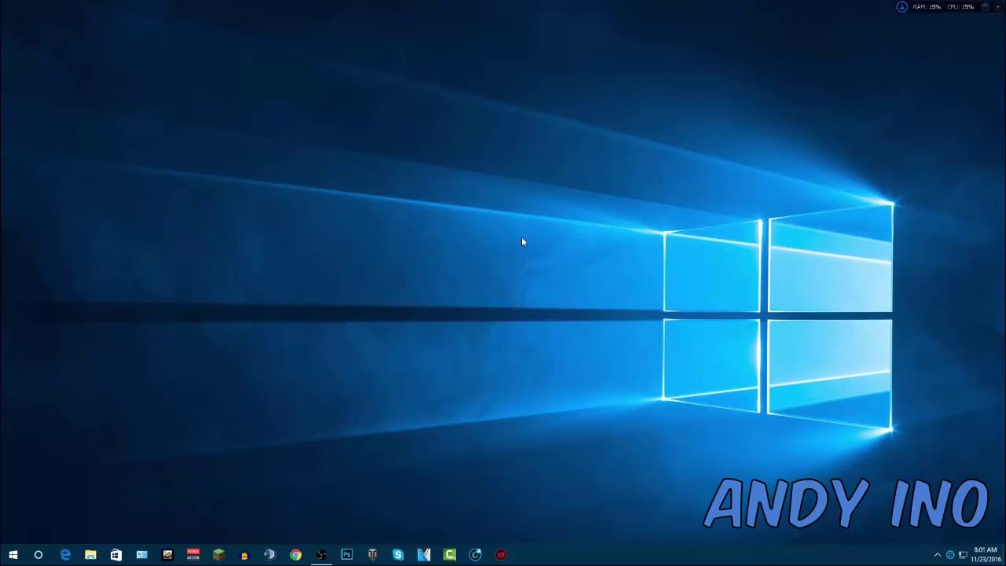
# Open the temporary files folder by running %temp%.
pyautogui.press('super+r')
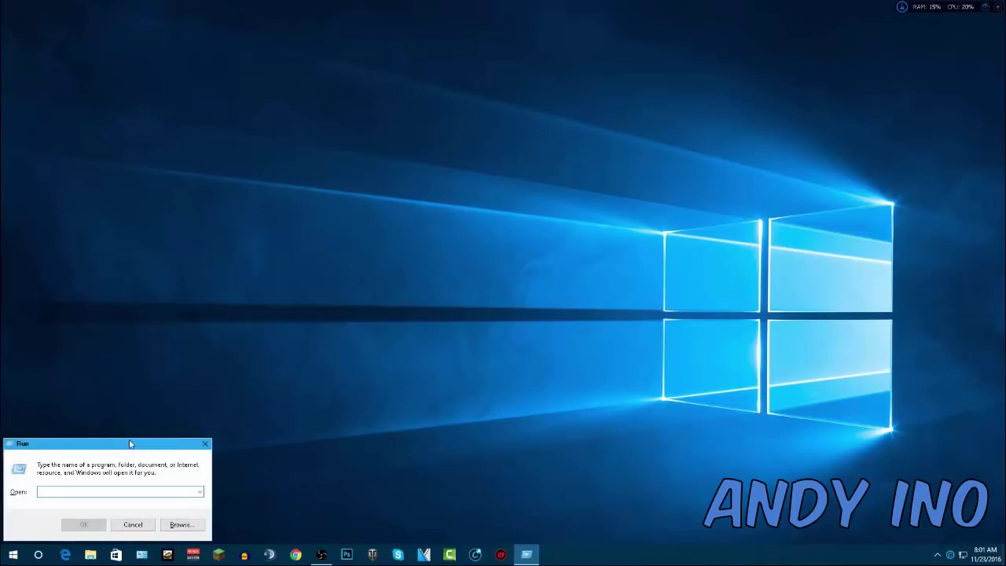
pyautogui.moveTo(131, 444); pyautogui.dragTo(507, 186)
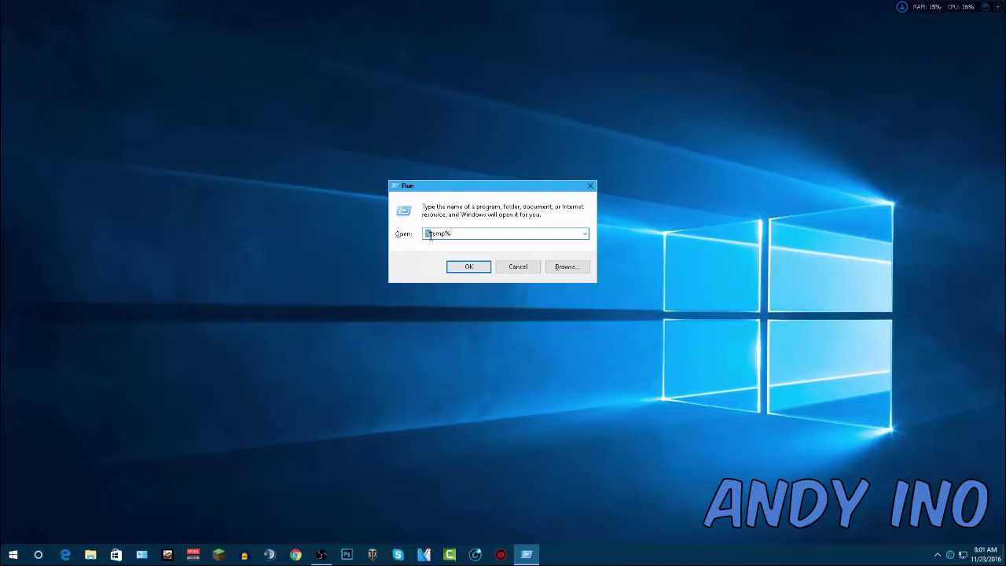
pyautogui.click(451, 236)
pyautogui.moveTo(476, 187); pyautogui.dragTo(474, 186)
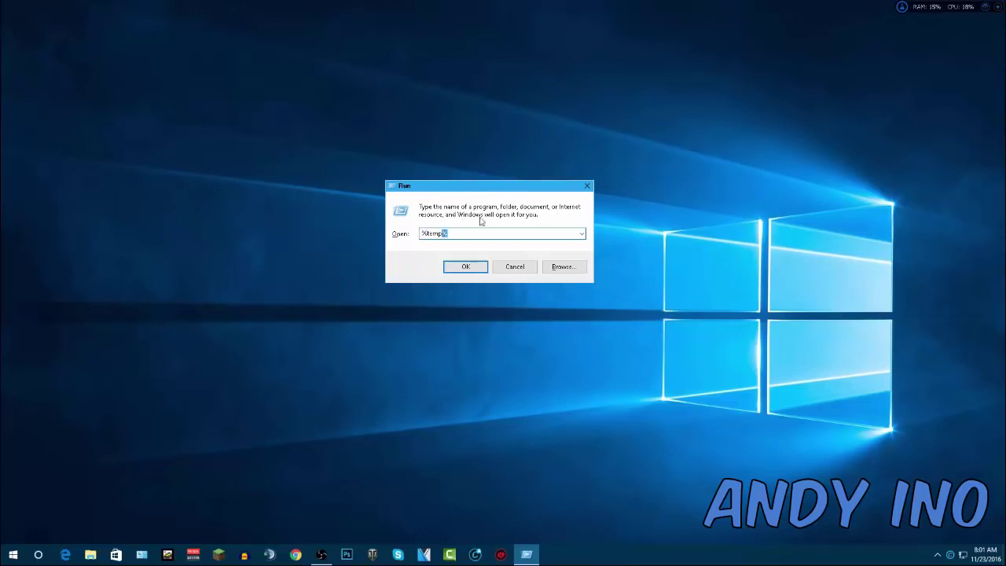
pyautogui.click(464, 266)
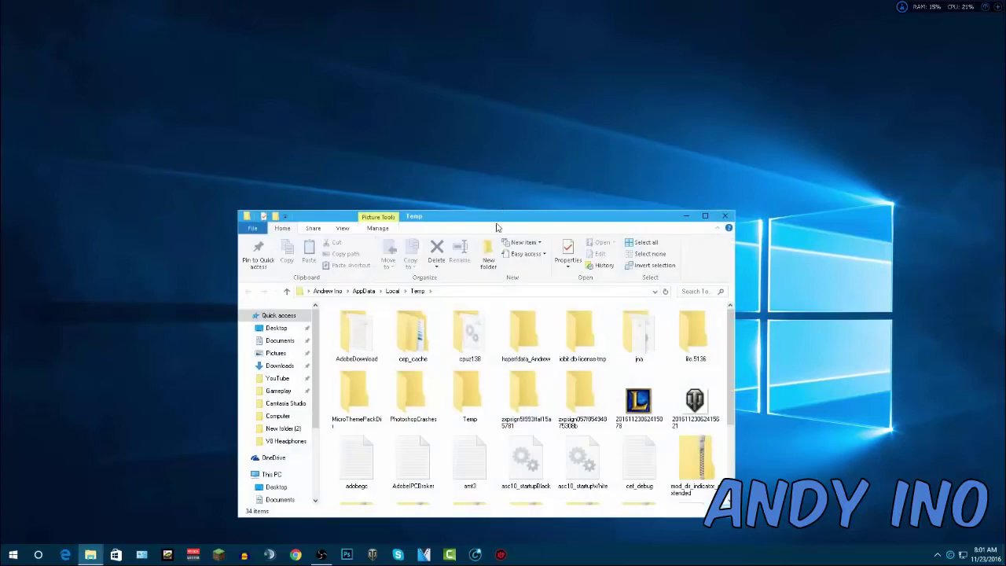
# Delete all items in the Temp folder to the Recycle Bin, skipping every item that is in use.
pyautogui.click(675, 124)
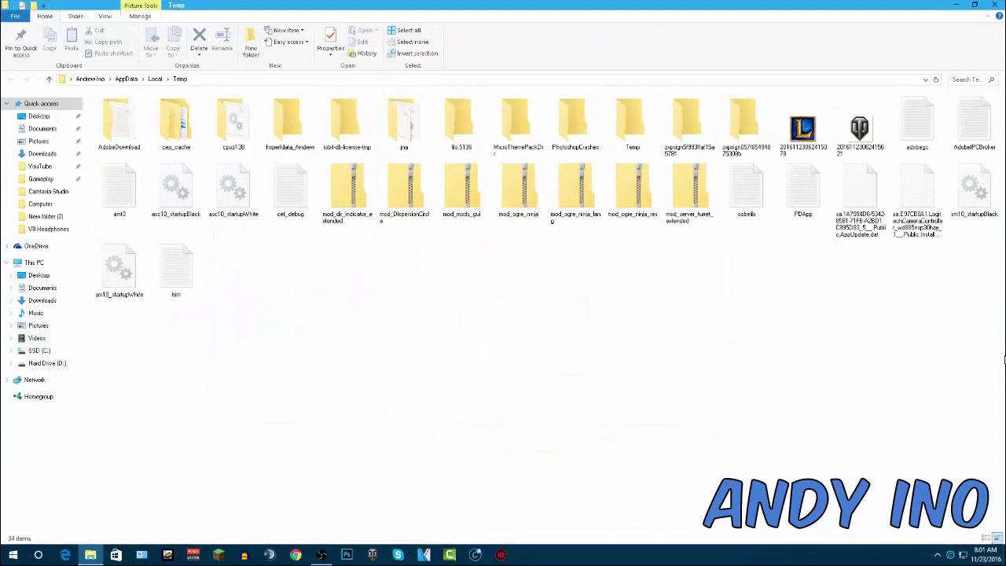
pyautogui.moveTo(1005, 356); pyautogui.dragTo(909, 379)
pyautogui.moveTo(1002, 419); pyautogui.dragTo(11, 44)
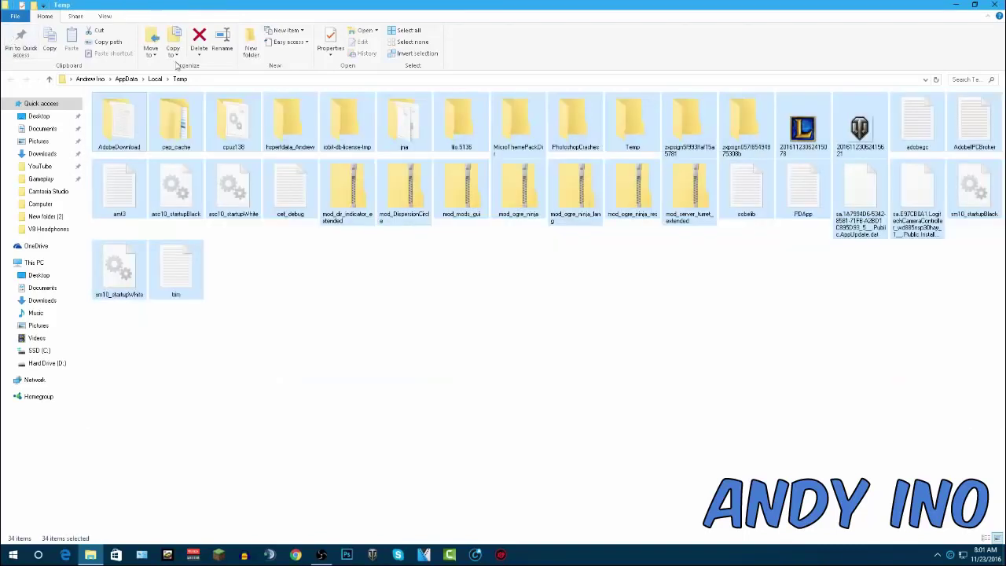
pyautogui.click(199, 40)
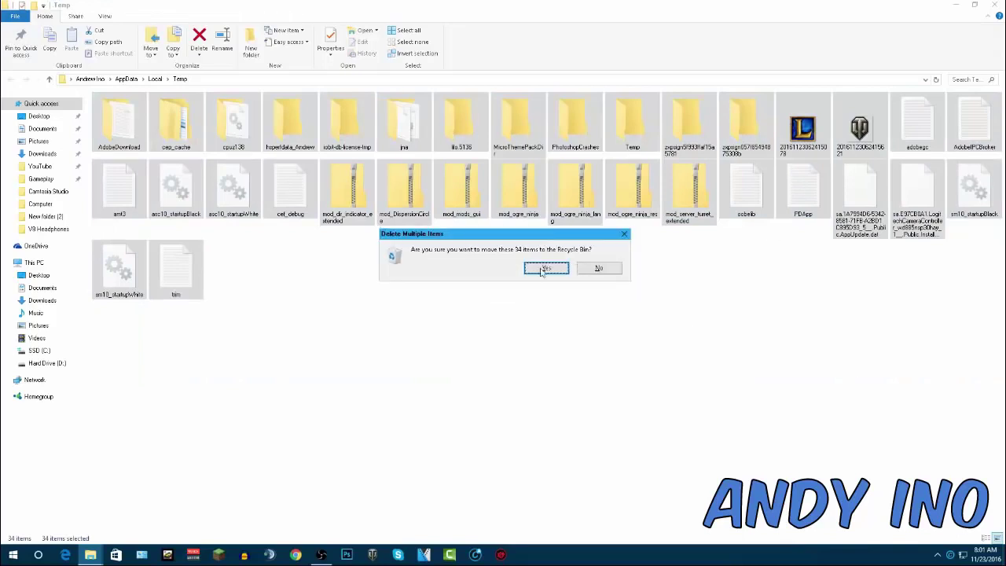
pyautogui.click(541, 269)
pyautogui.click(191, 231)
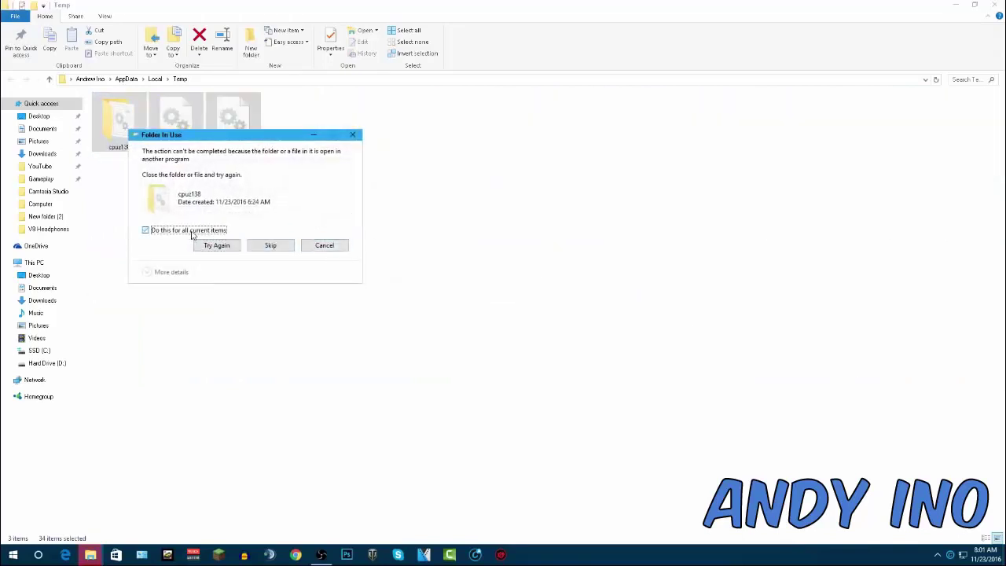
pyautogui.click(268, 245)
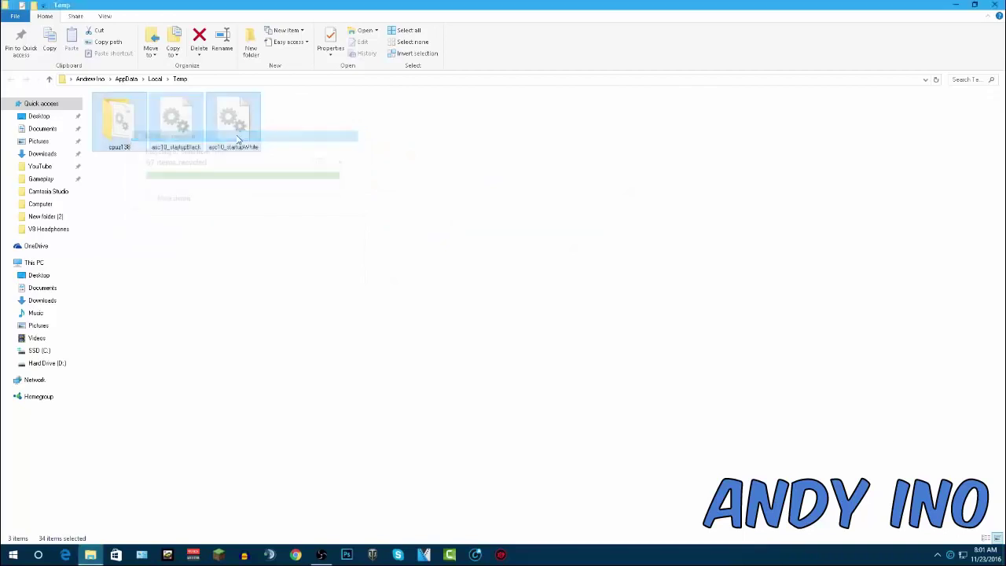
# Try again to delete the remaining cpuz138, asc10_startupBlack and asc10_startupWhite items, and close the Temp folder.
pyautogui.click(218, 165)
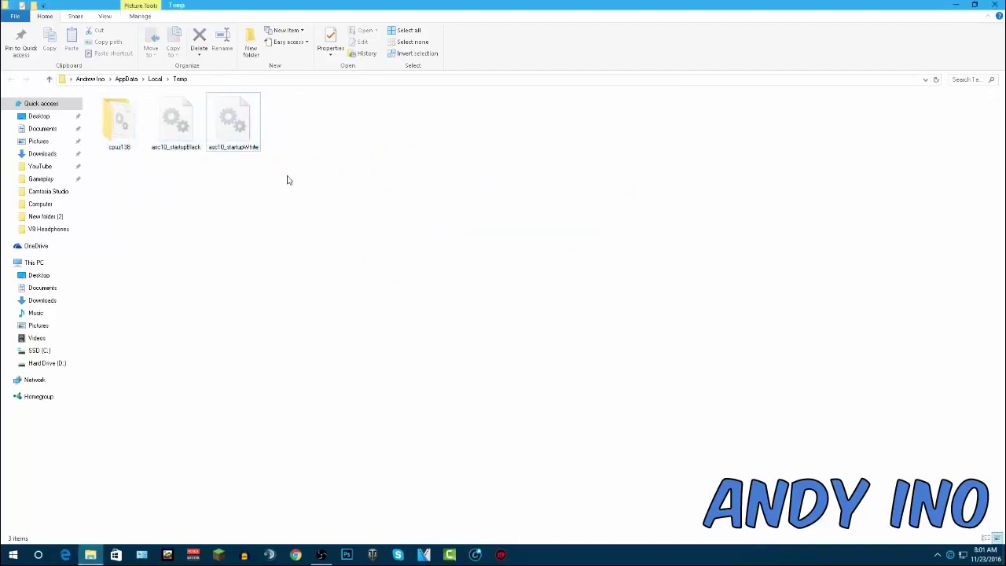
pyautogui.moveTo(311, 203); pyautogui.dragTo(106, 124)
pyautogui.press('Delete')
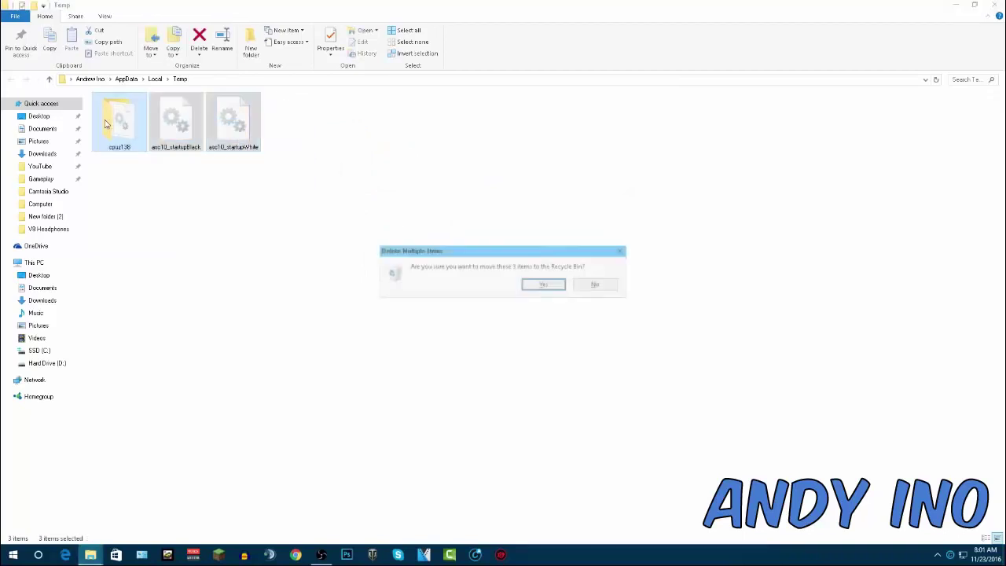
pyautogui.click(539, 284)
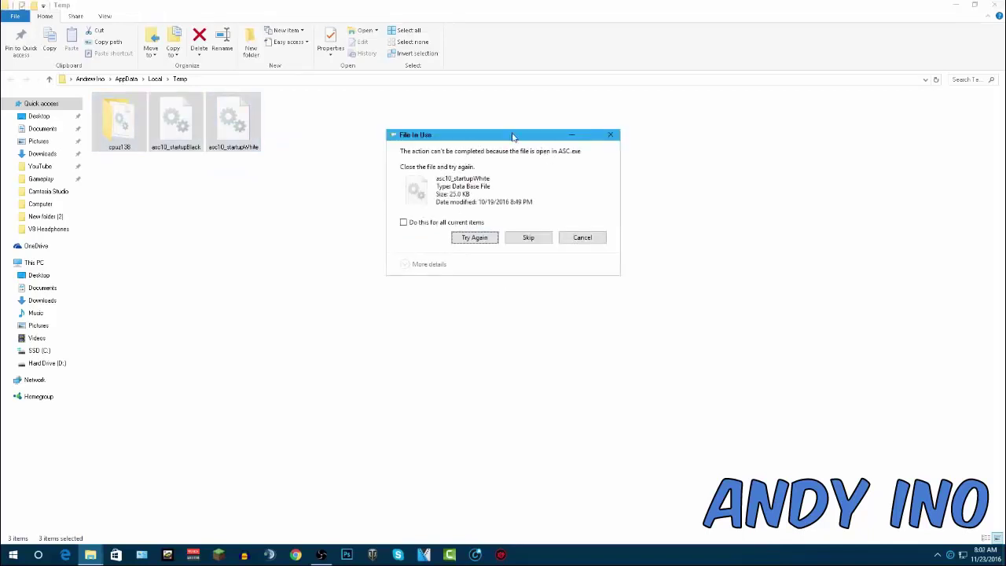
pyautogui.click(404, 222)
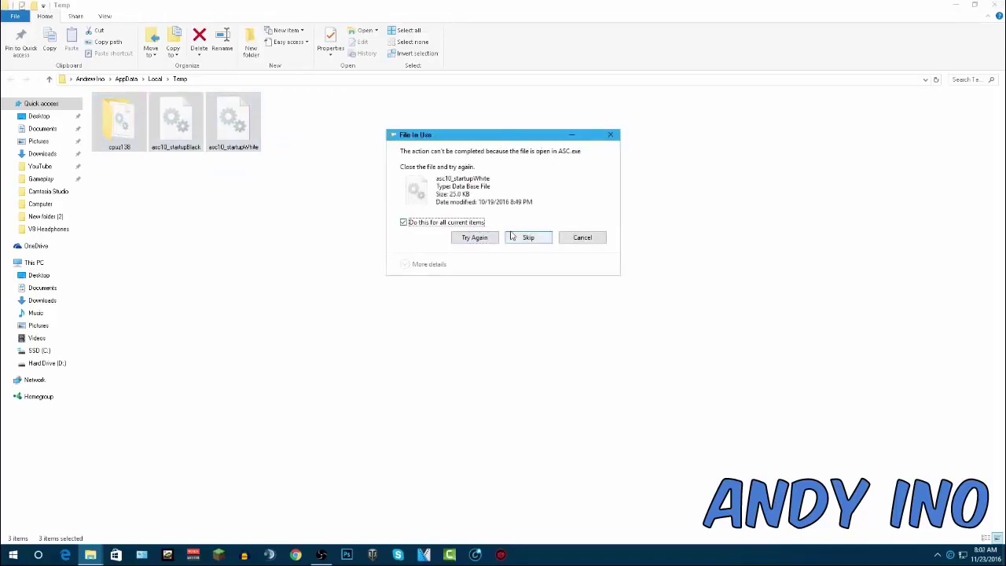
pyautogui.click(519, 237)
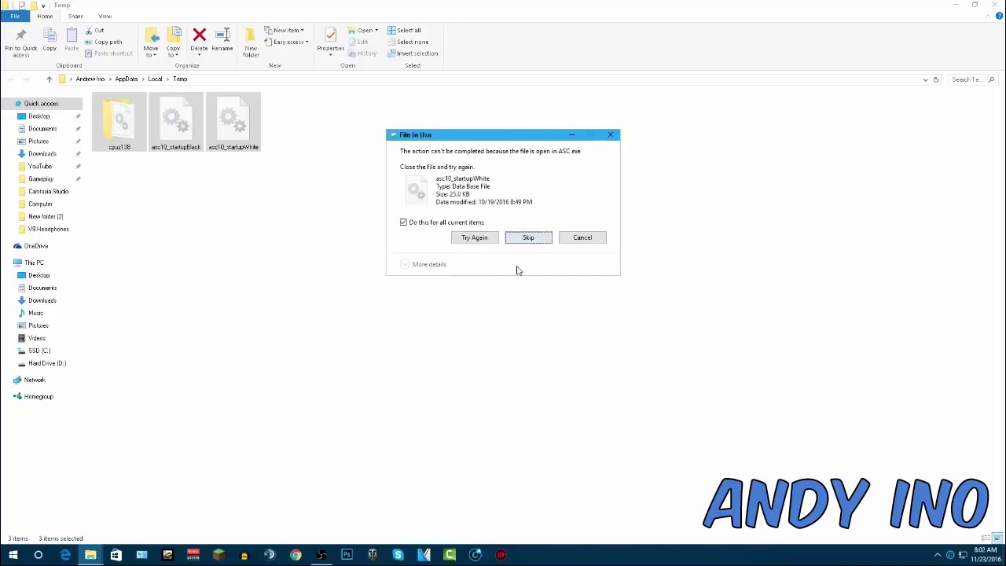
pyautogui.click(613, 136)
pyautogui.click(994, 5)
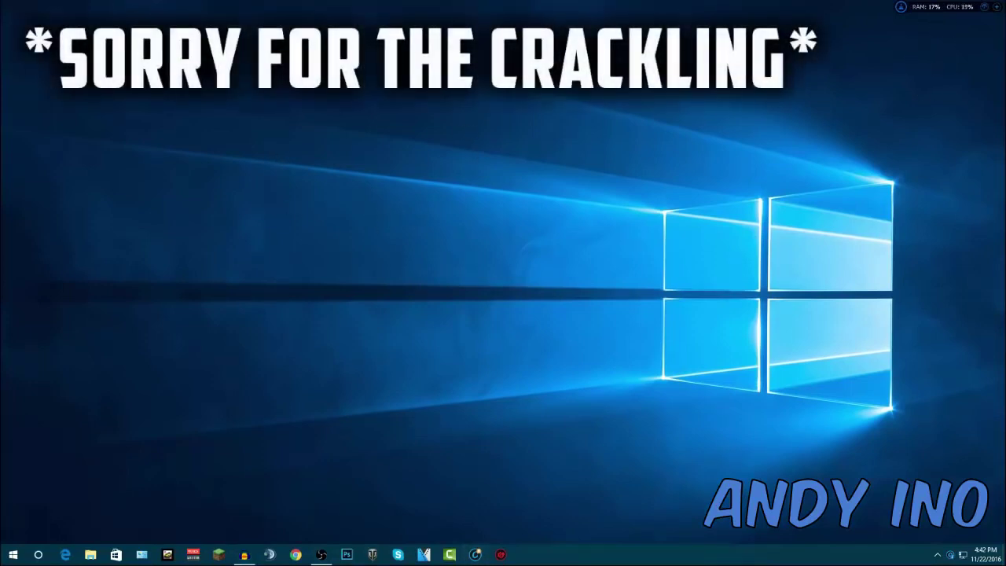
# Open IObit Malware Fighter from the hidden notification area programs.
pyautogui.click(937, 555)
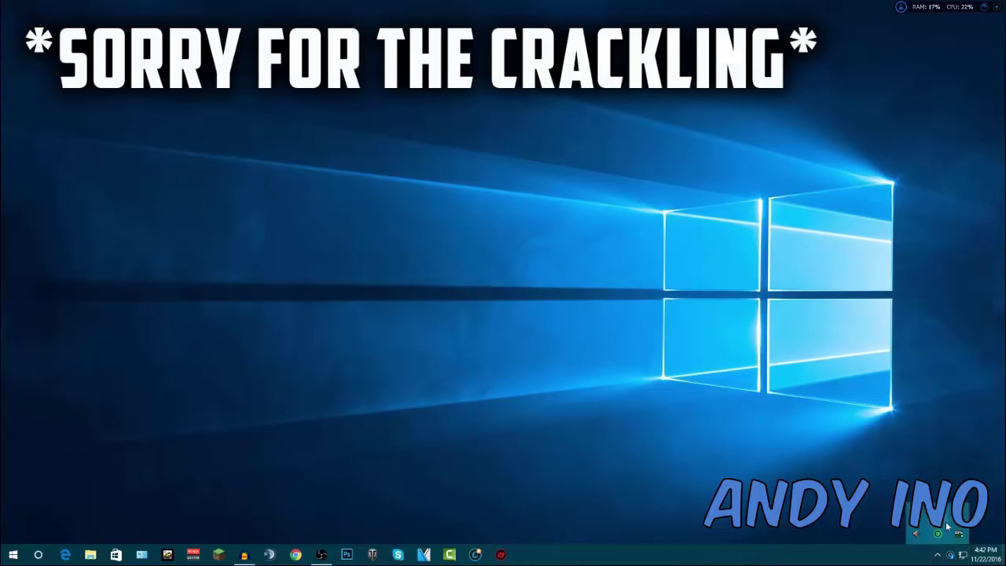
pyautogui.click(940, 535)
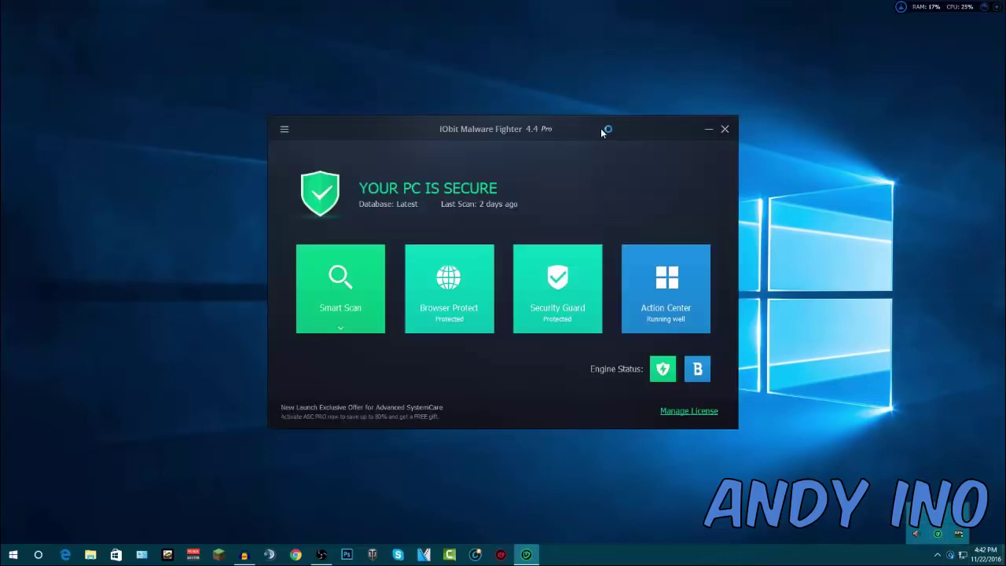
# Reposition the IObit Malware Fighter window and view the status details of its Bitdefender engine.
pyautogui.moveTo(609, 109); pyautogui.dragTo(557, 77)
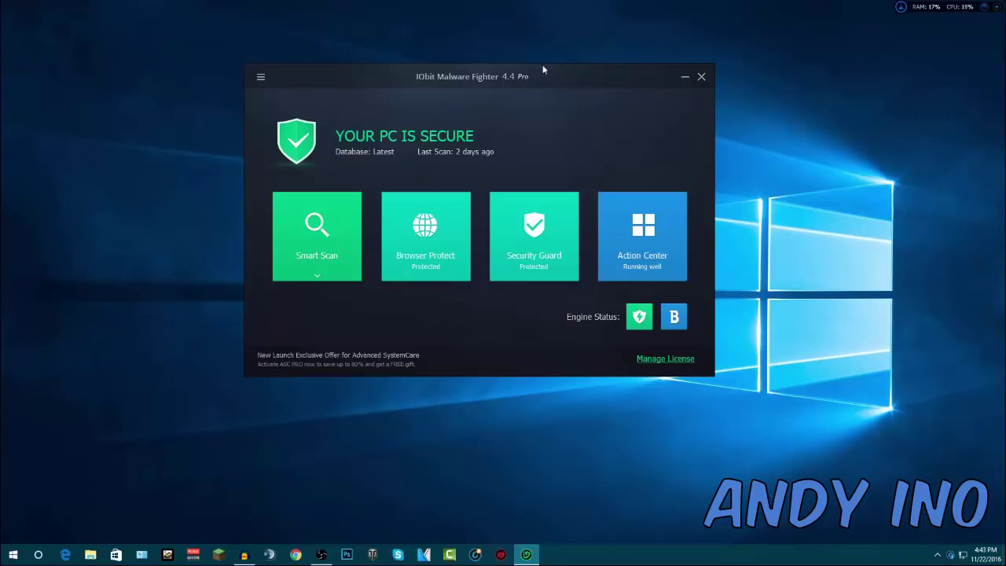
pyautogui.moveTo(563, 81); pyautogui.dragTo(583, 79)
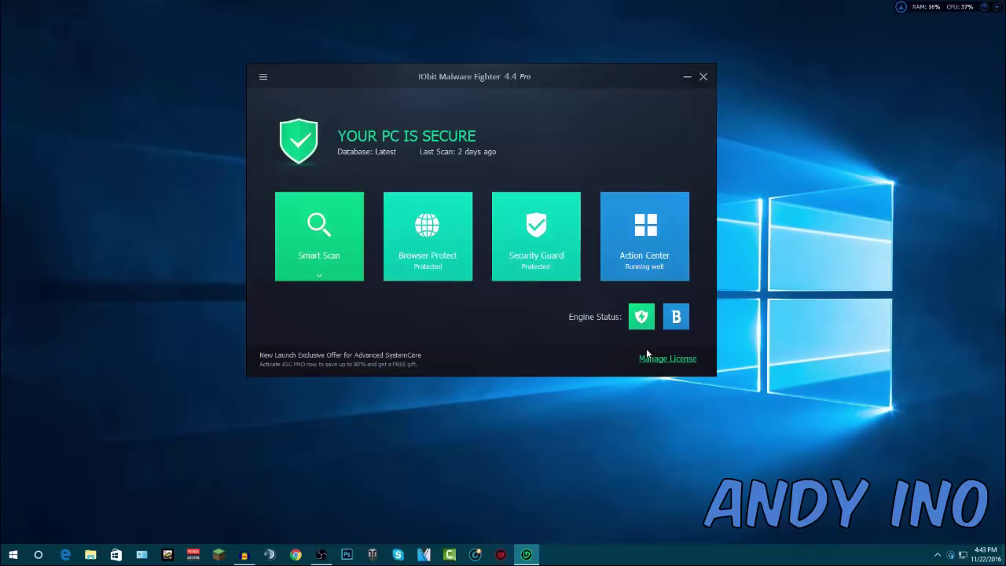
pyautogui.moveTo(649, 330)
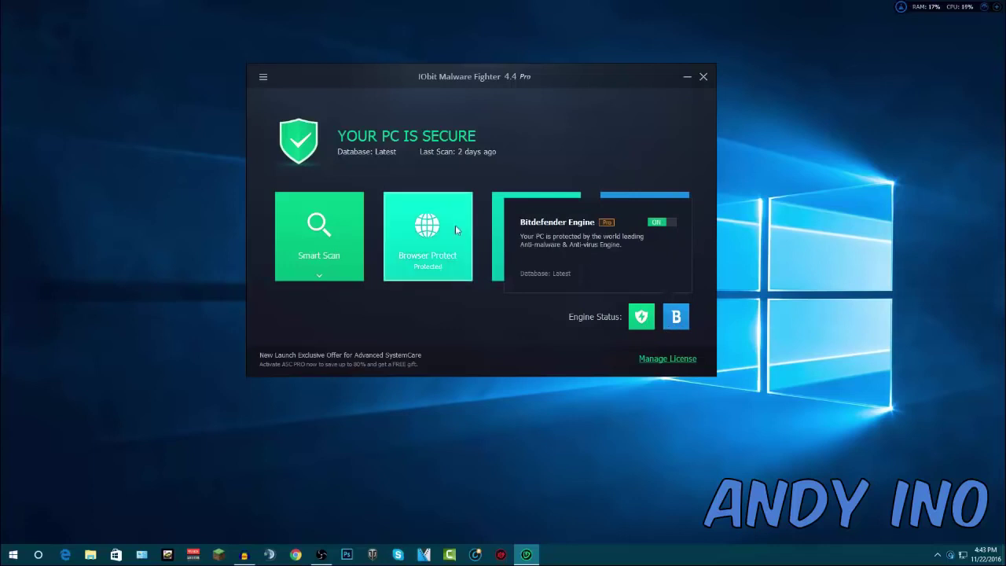
# Review the general settings, scan settings and whitelist of IObit Malware Fighter, and close the settings and the program.
pyautogui.click(264, 77)
pyautogui.click(284, 117)
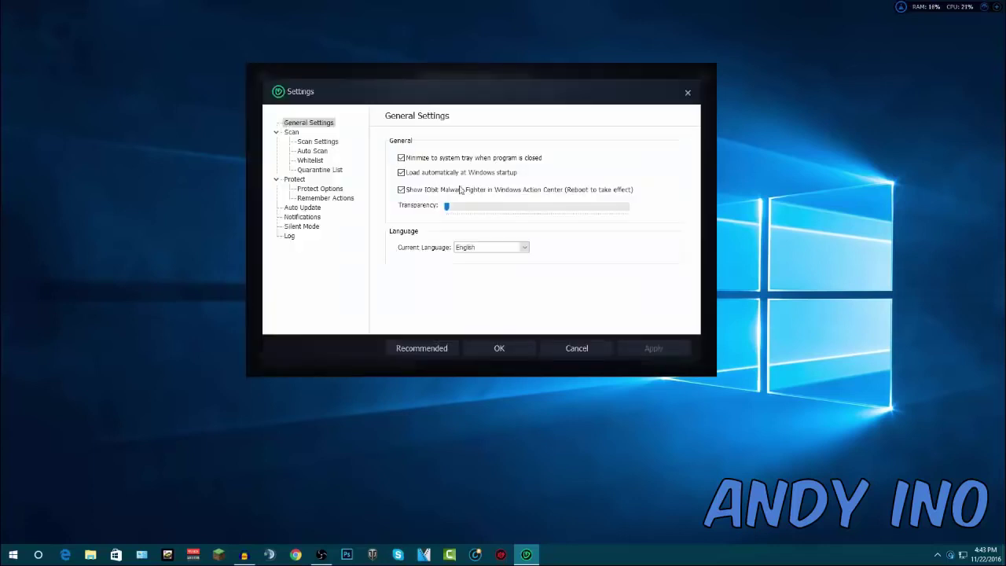
pyautogui.click(328, 145)
pyautogui.click(324, 162)
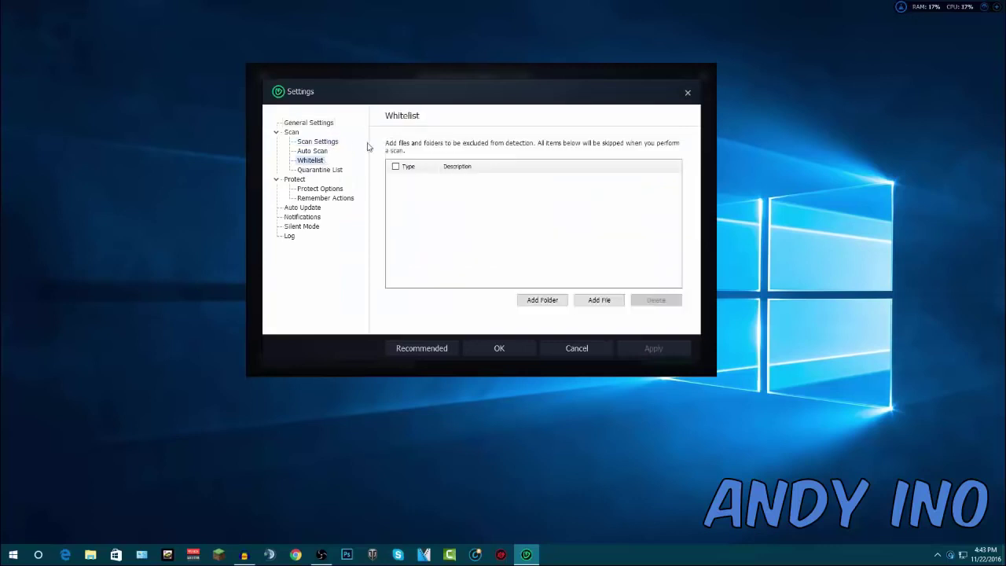
pyautogui.click(688, 92)
pyautogui.click(704, 78)
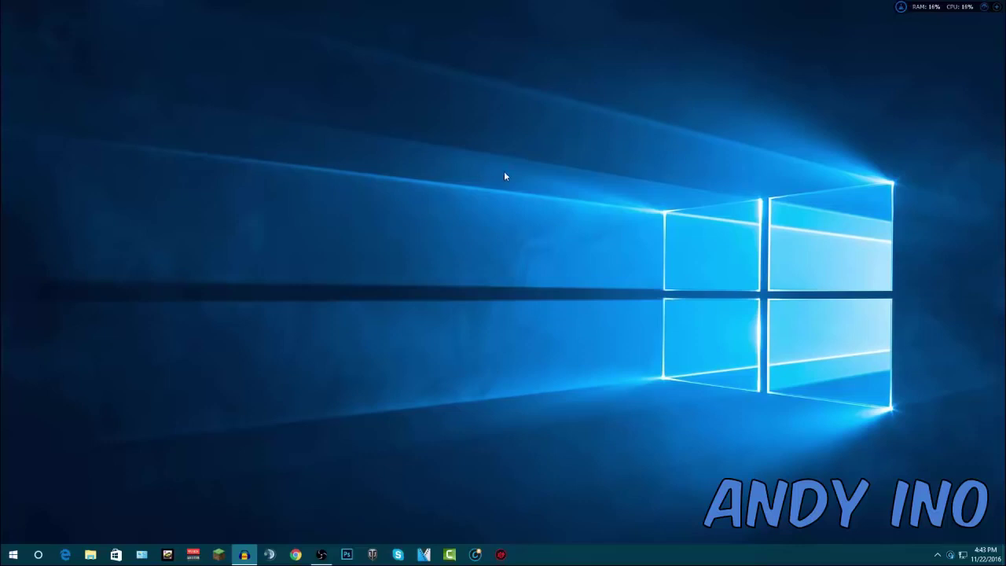
# Switch to Chrome, search Google for "iobit" and open the official IObit website.
pyautogui.click(295, 554)
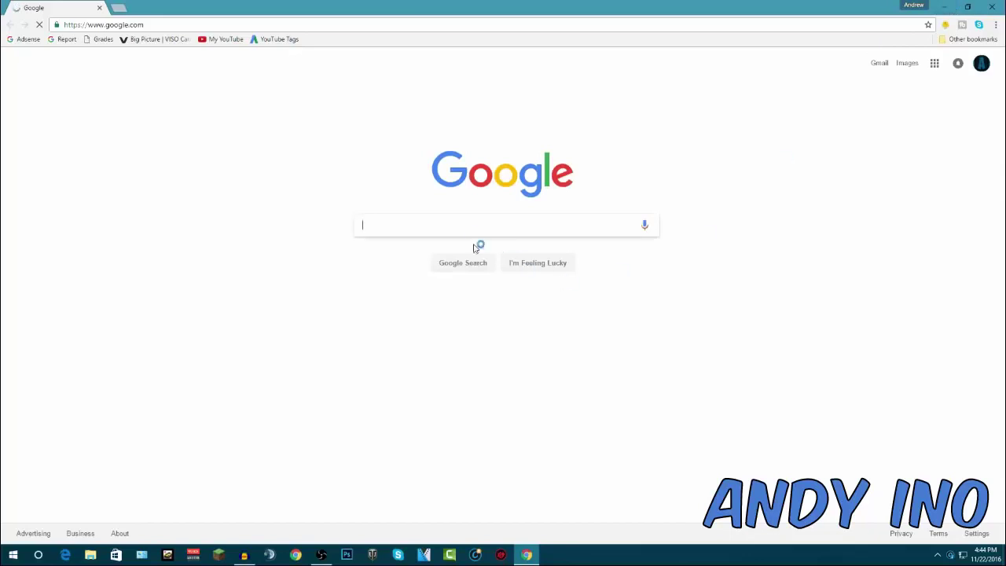
pyautogui.write('iob')
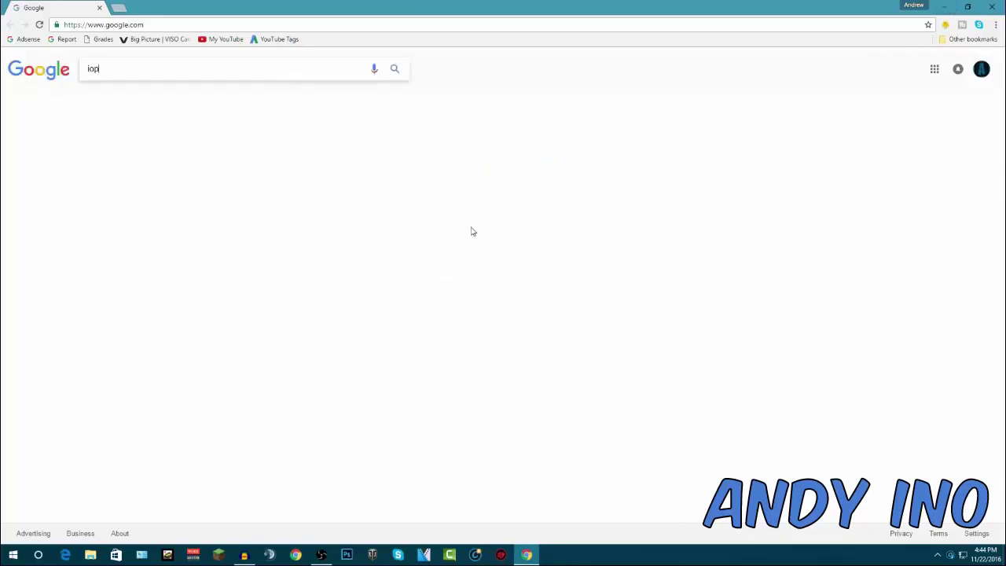
pyautogui.write('it')
pyautogui.press('Return')
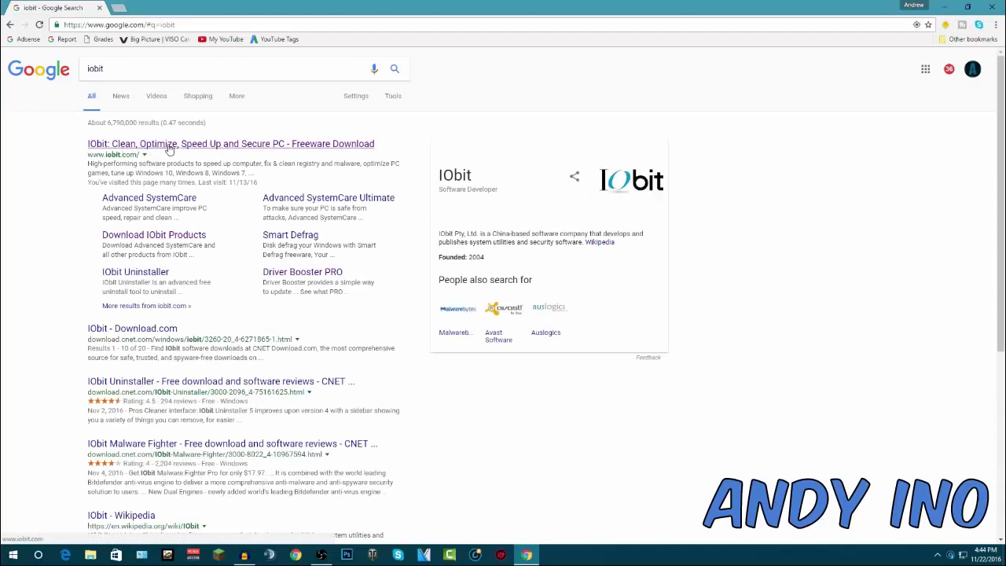
pyautogui.click(217, 151)
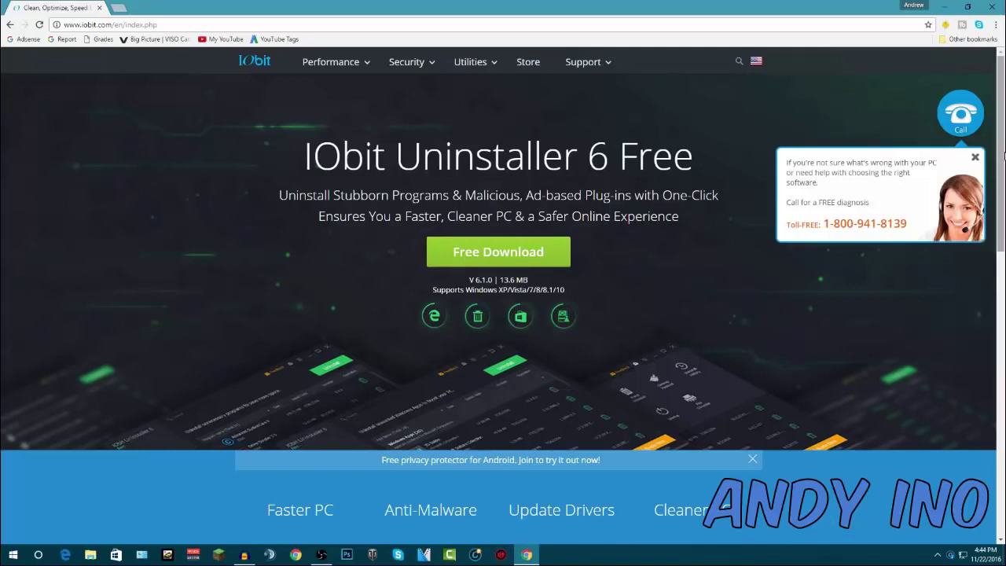
# Examine the free products offered on the IObit homepage and its web address, and close the browser.
pyautogui.scroll(-1, 1004, 83)
pyautogui.scroll(1, 1004, 93)
pyautogui.moveTo(1004, 128); pyautogui.dragTo(1004, 246)
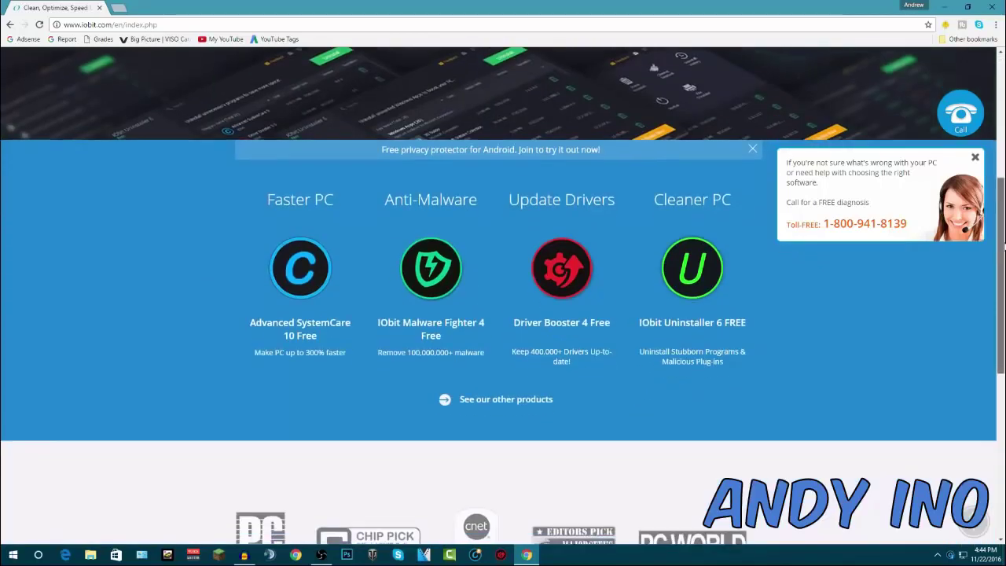
pyautogui.scroll(-2, 440, 275)
pyautogui.moveTo(1004, 341); pyautogui.dragTo(1004, 213)
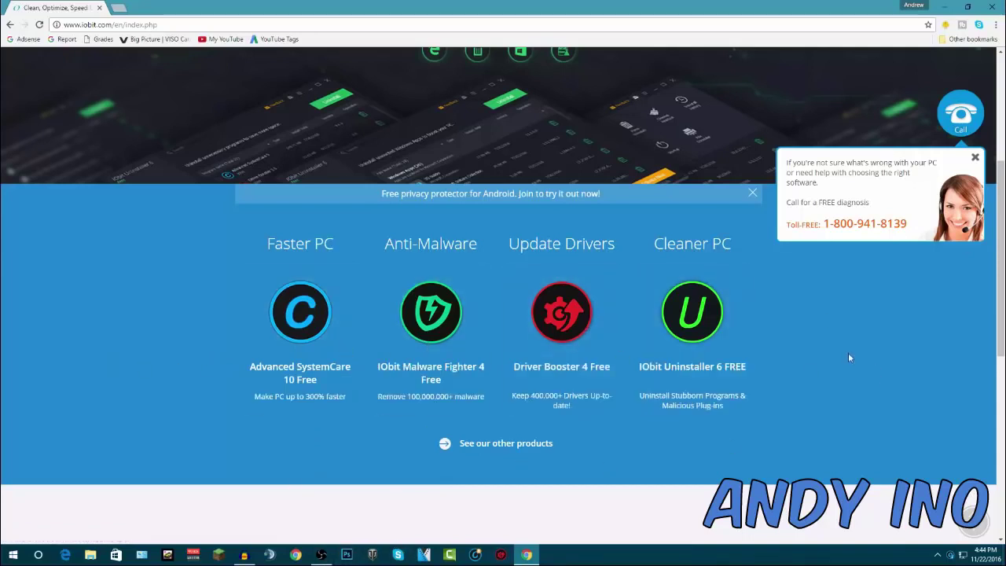
pyautogui.scroll(3, 629, 341)
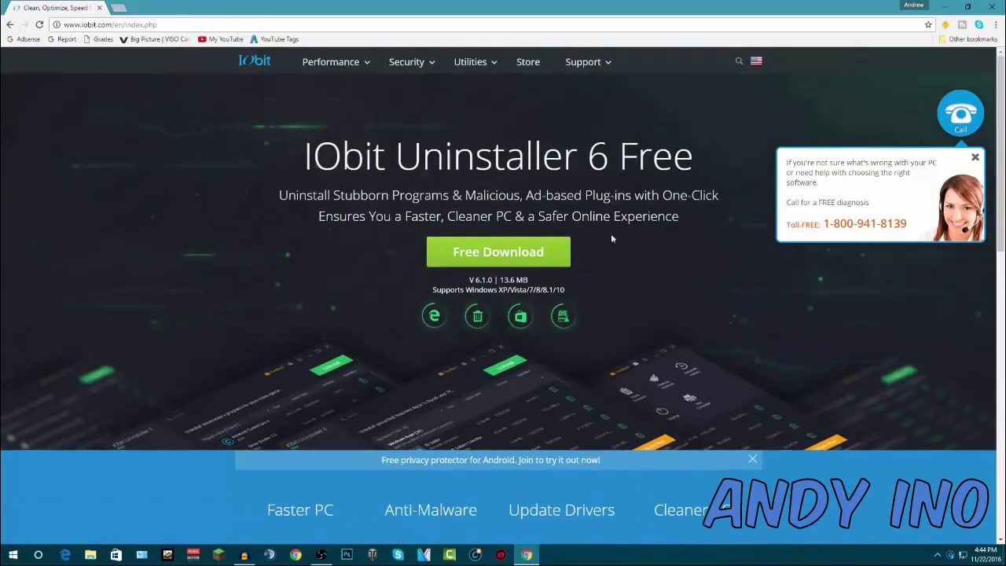
pyautogui.scroll(-3, 624, 253)
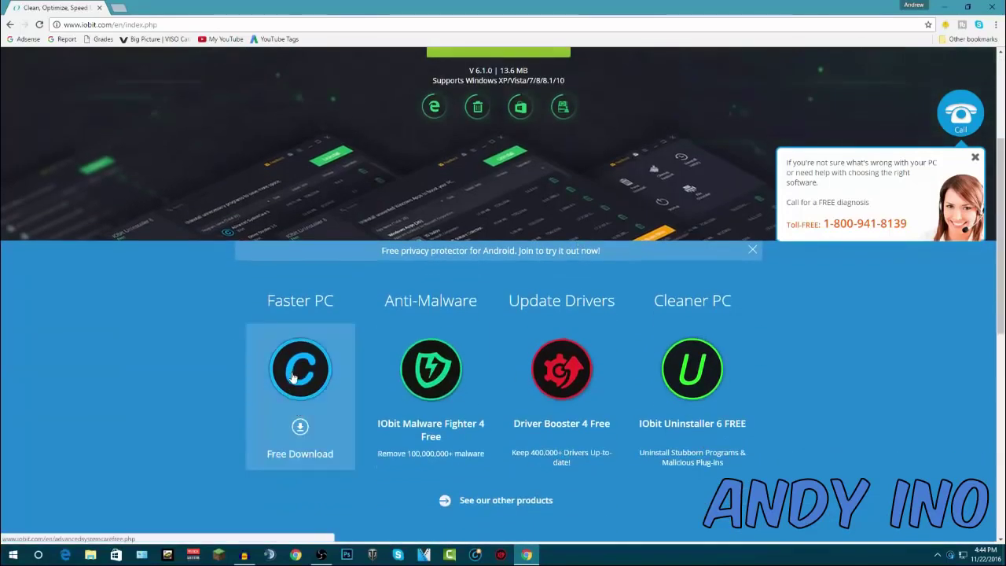
pyautogui.scroll(-1, 503, 366)
pyautogui.scroll(-3, 503, 366)
pyautogui.scroll(1, 624, 321)
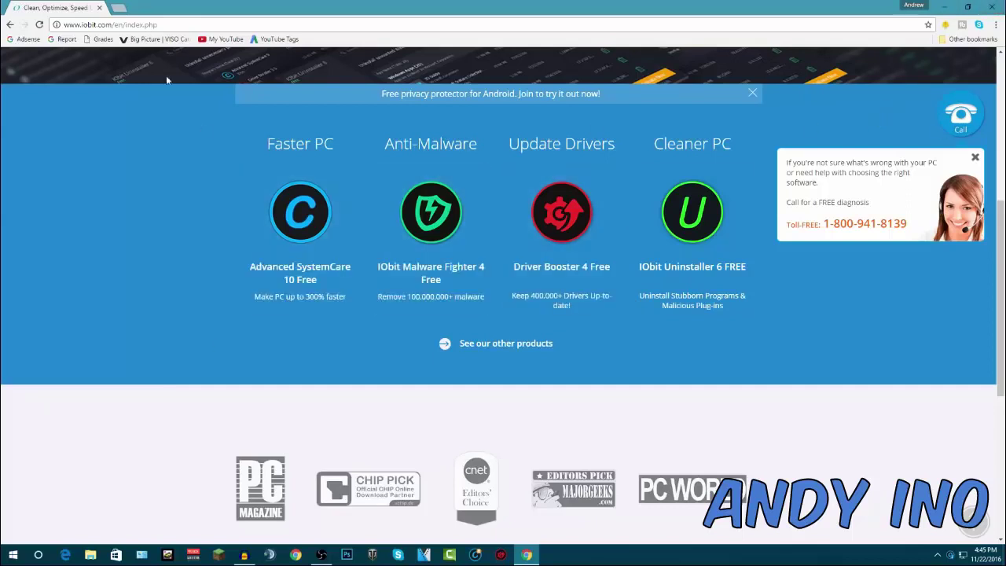
pyautogui.click(177, 24)
pyautogui.click(158, 30)
pyautogui.scroll(-1, 629, 283)
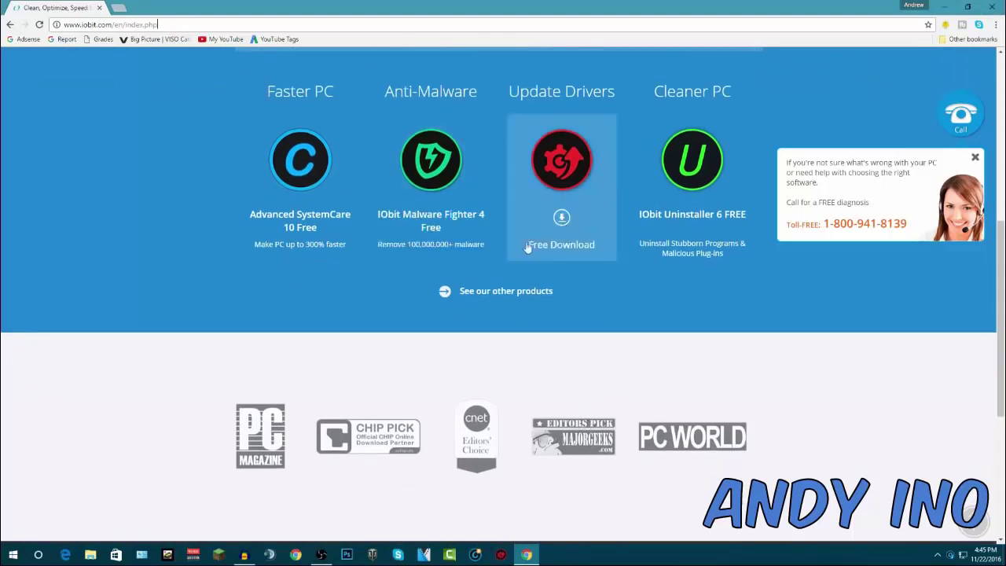
pyautogui.scroll(1, 409, 246)
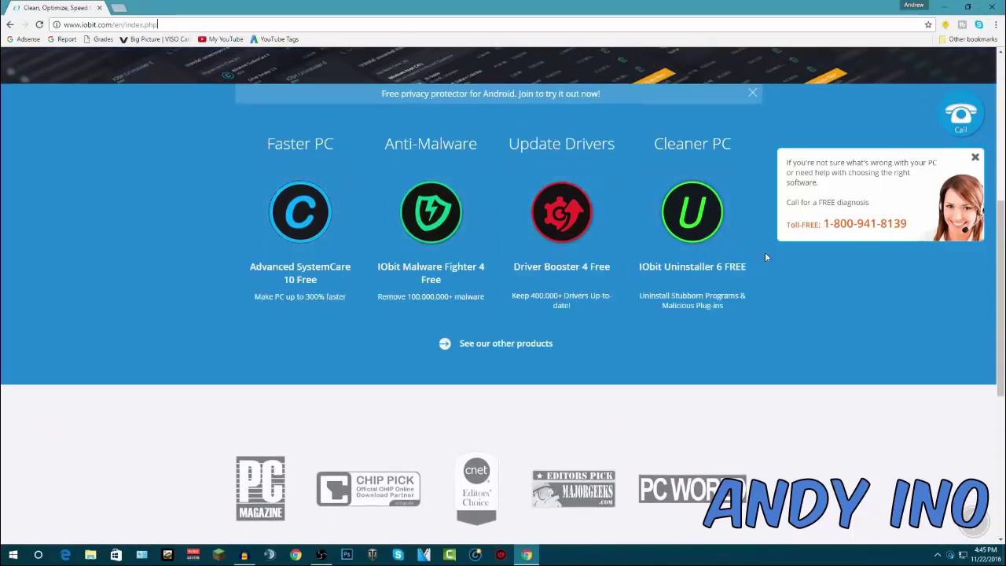
pyautogui.click(992, 8)
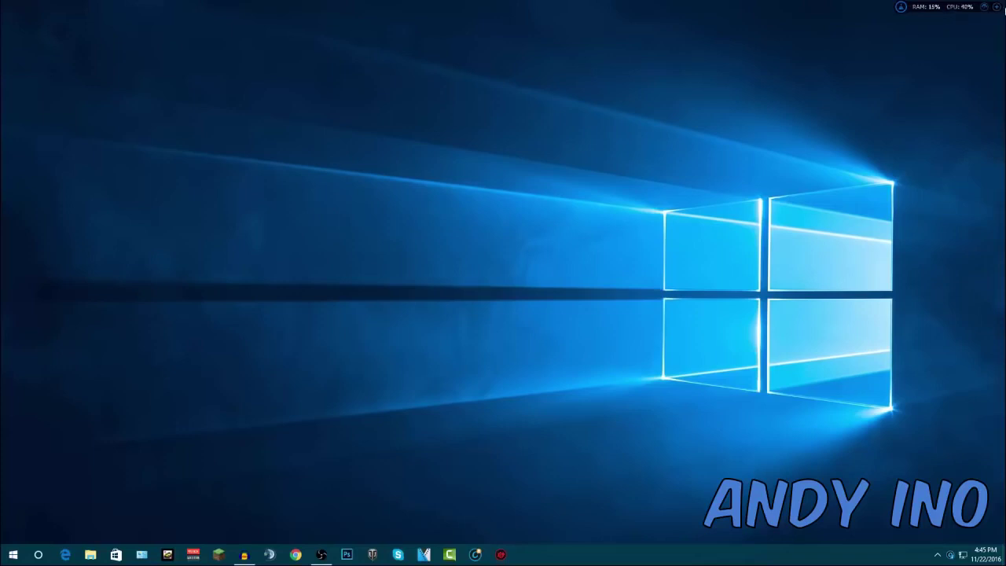
# Clean the RAM from the expanded Performance Monitor widget and collapse the widget again.
pyautogui.click(997, 7)
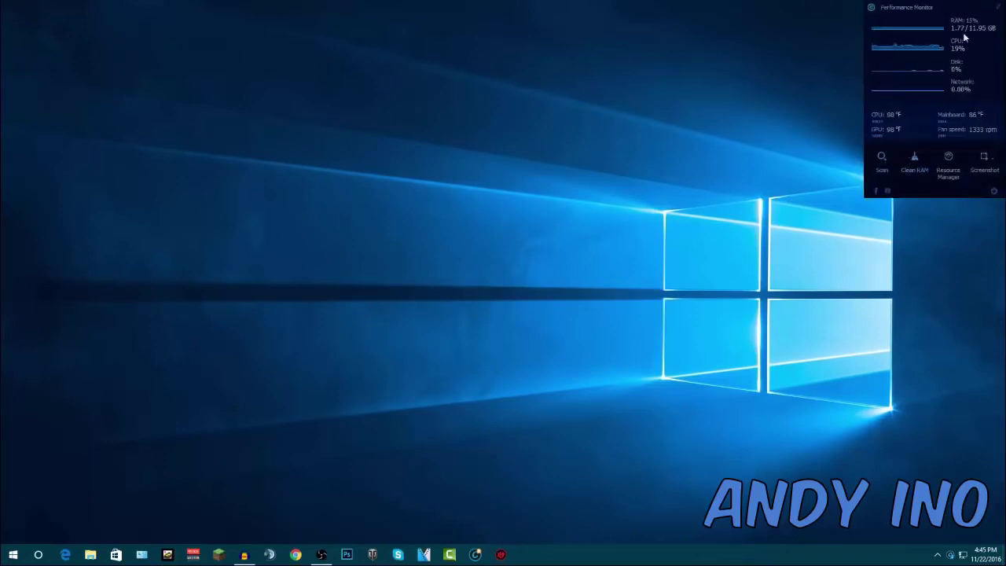
pyautogui.click(916, 162)
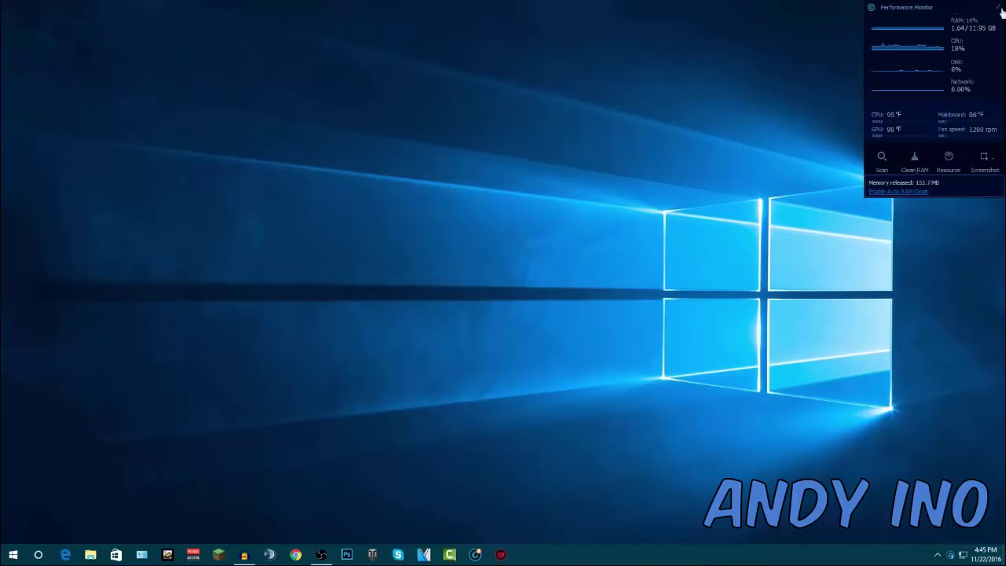
pyautogui.click(998, 7)
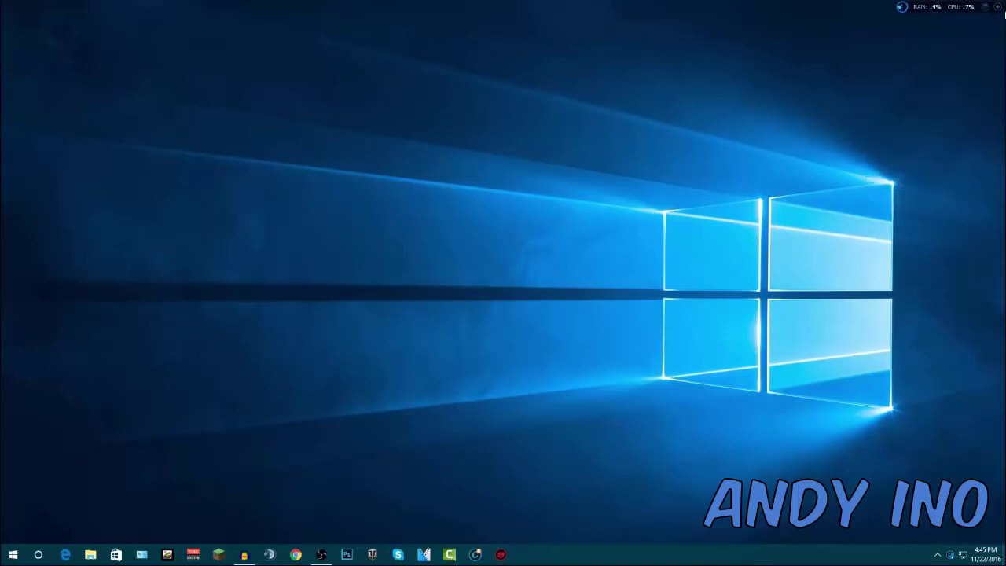
# Start a scan from the Performance Monitor, stop it to reach Advanced SystemCare's Clean & Optimize page, and reposition the window.
pyautogui.moveTo(927, 7)
pyautogui.click(881, 156)
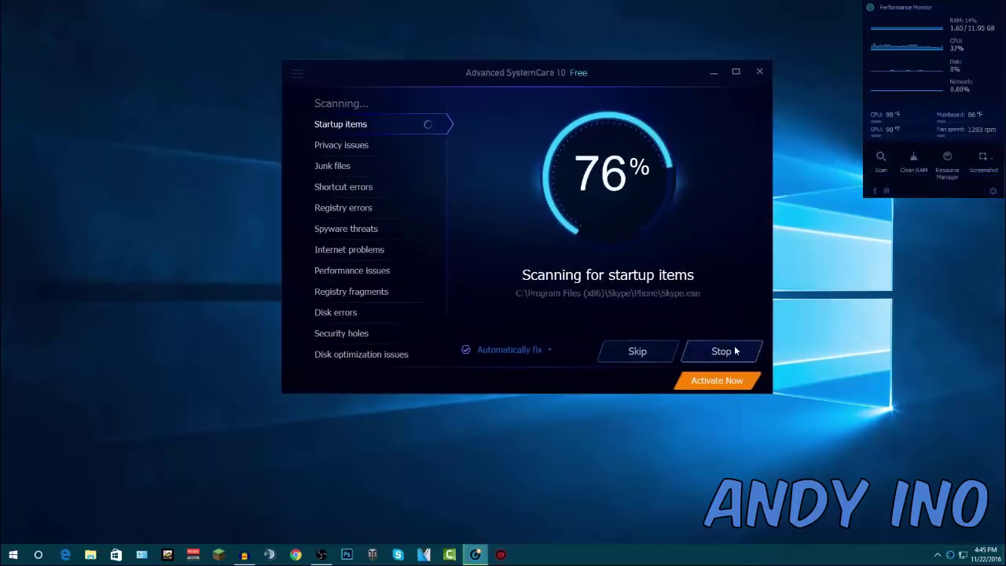
pyautogui.click(720, 351)
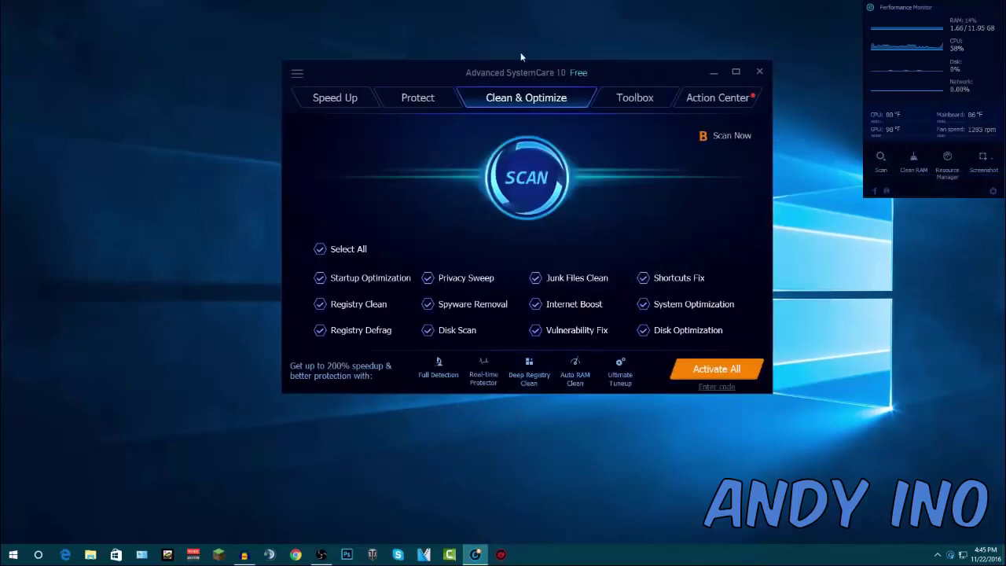
pyautogui.moveTo(613, 70)
pyautogui.mouseDown()
pyautogui.moveTo(668, 42)
pyautogui.moveTo(602, 64)
pyautogui.mouseUp()
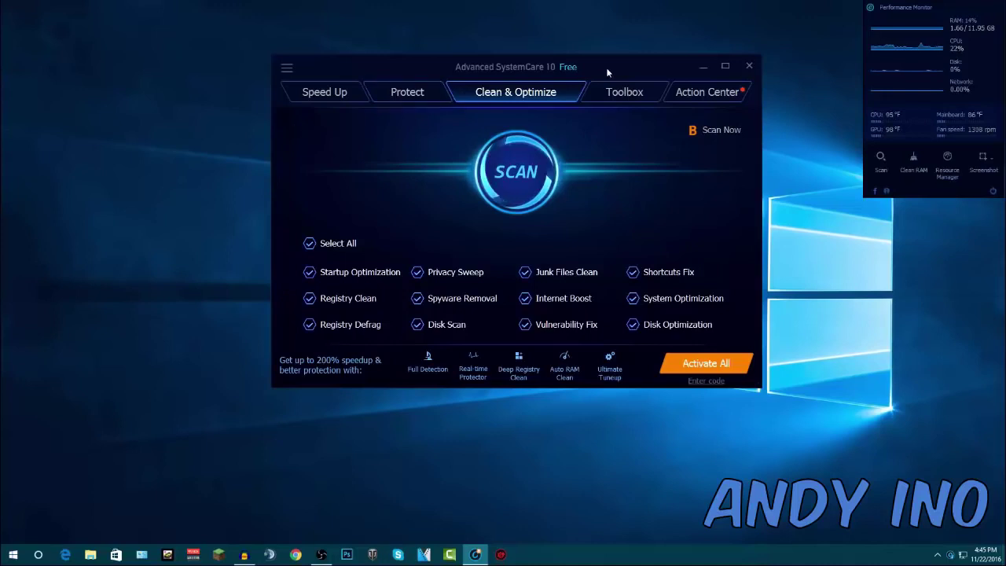
pyautogui.moveTo(610, 72); pyautogui.dragTo(604, 74)
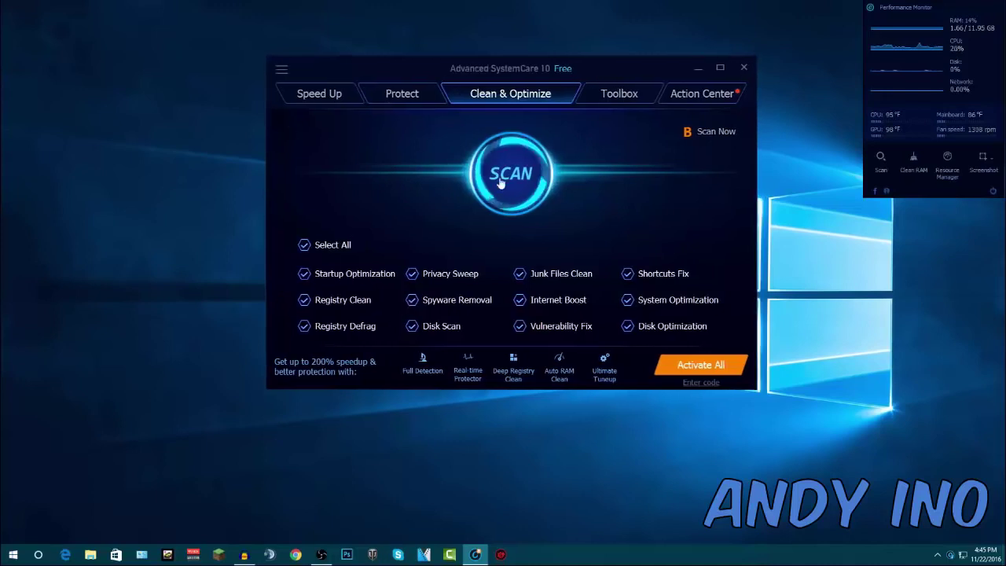
# Review all protection features in the Protect section of Advanced SystemCare, from FaceID to DNS Protect.
pyautogui.click(390, 98)
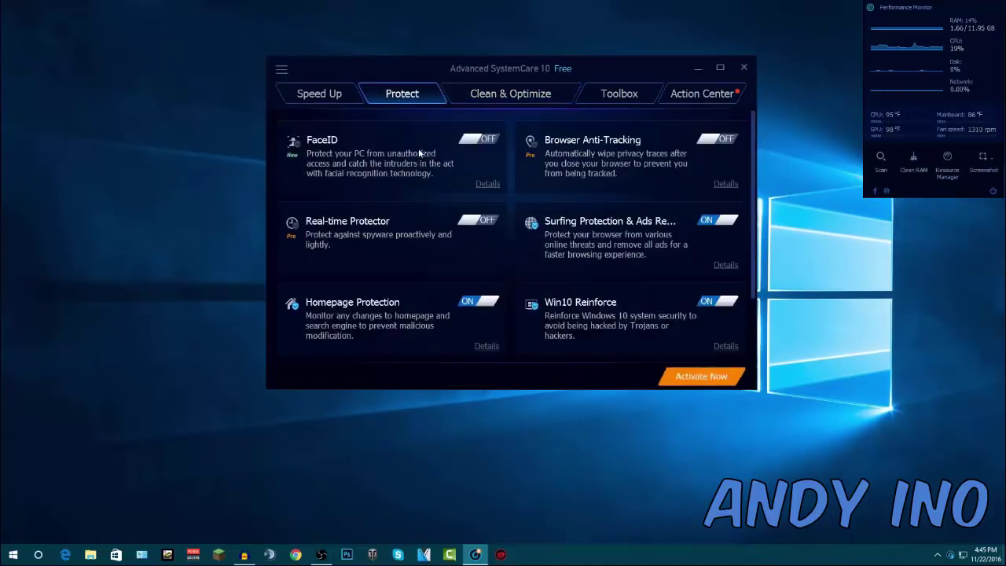
pyautogui.scroll(-2, 627, 276)
pyautogui.scroll(2, 597, 242)
pyautogui.scroll(-2, 596, 242)
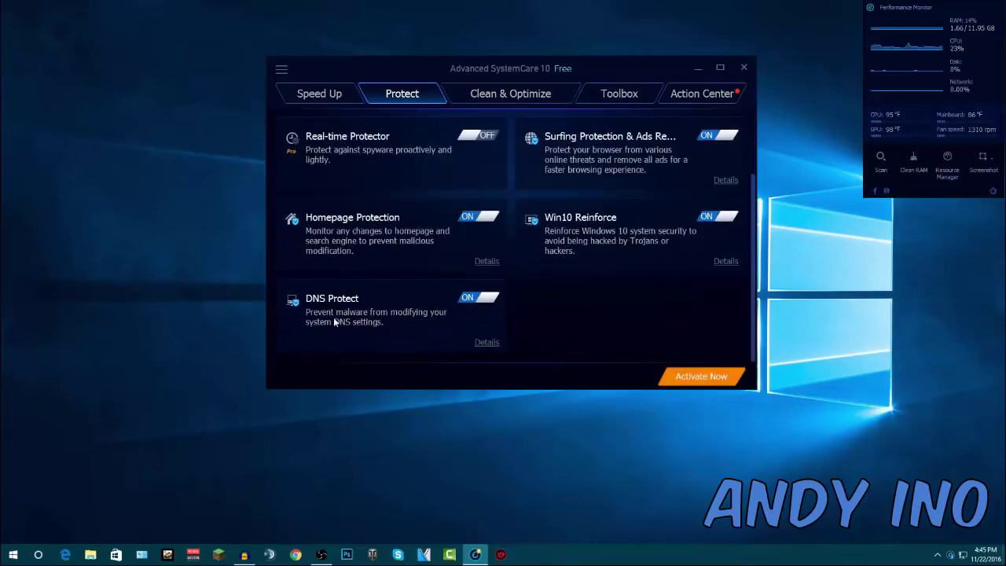
pyautogui.scroll(2, 550, 251)
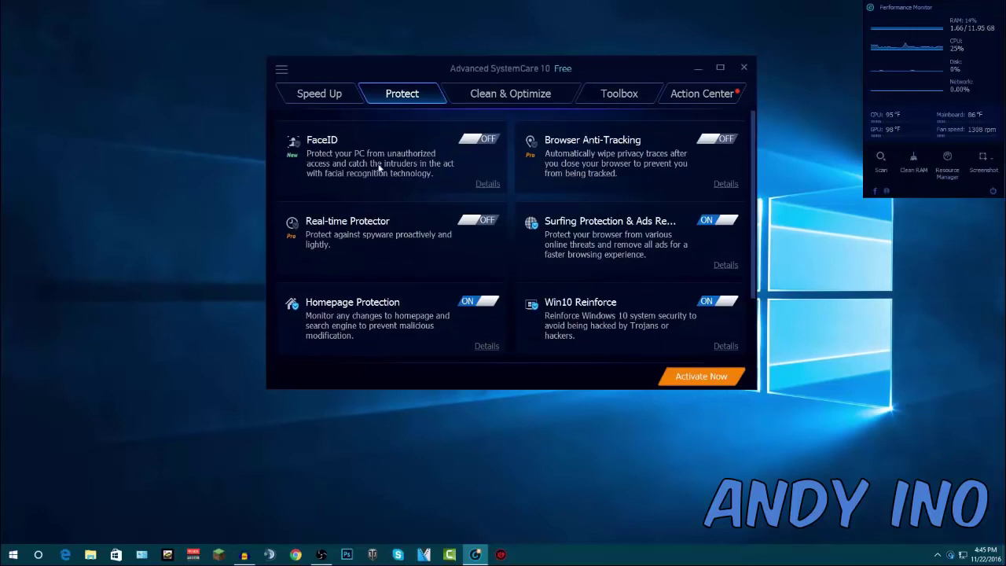
pyautogui.scroll(-2, 492, 189)
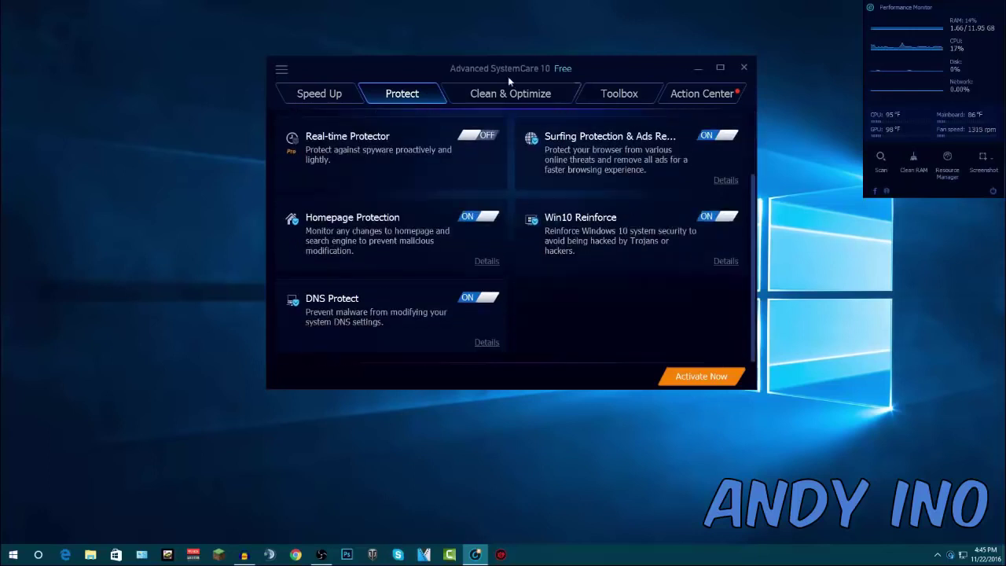
# Review the Speed Up, Action Center and Toolbox sections of Advanced SystemCare, and close the program.
pyautogui.click(322, 94)
pyautogui.moveTo(617, 74); pyautogui.dragTo(622, 70)
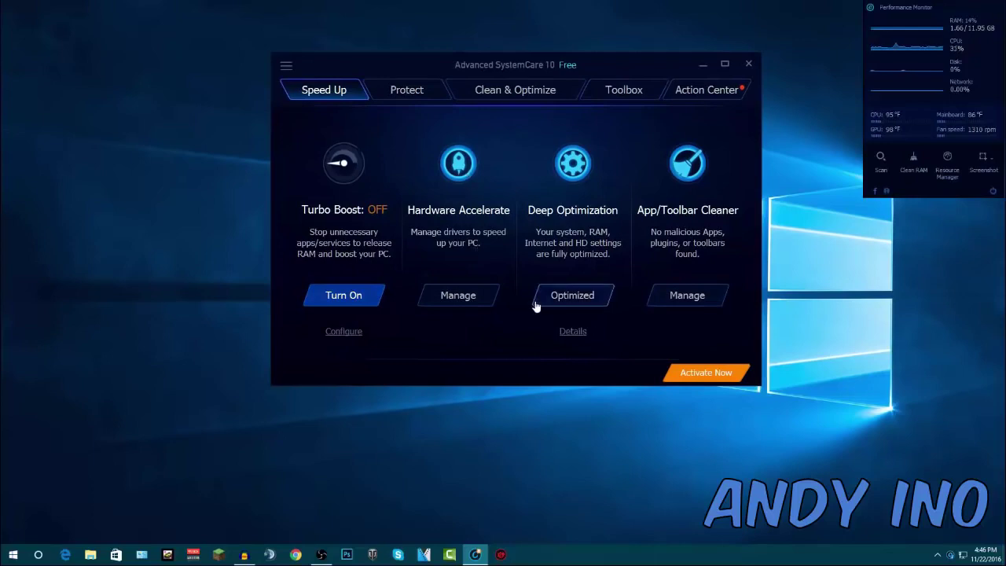
pyautogui.click(680, 90)
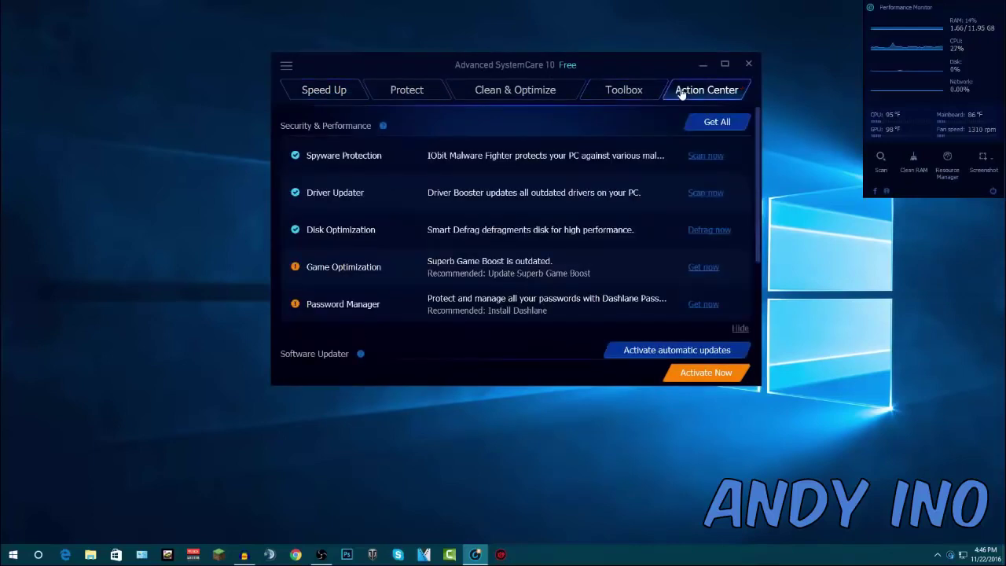
pyautogui.click(628, 93)
pyautogui.scroll(-2, 676, 228)
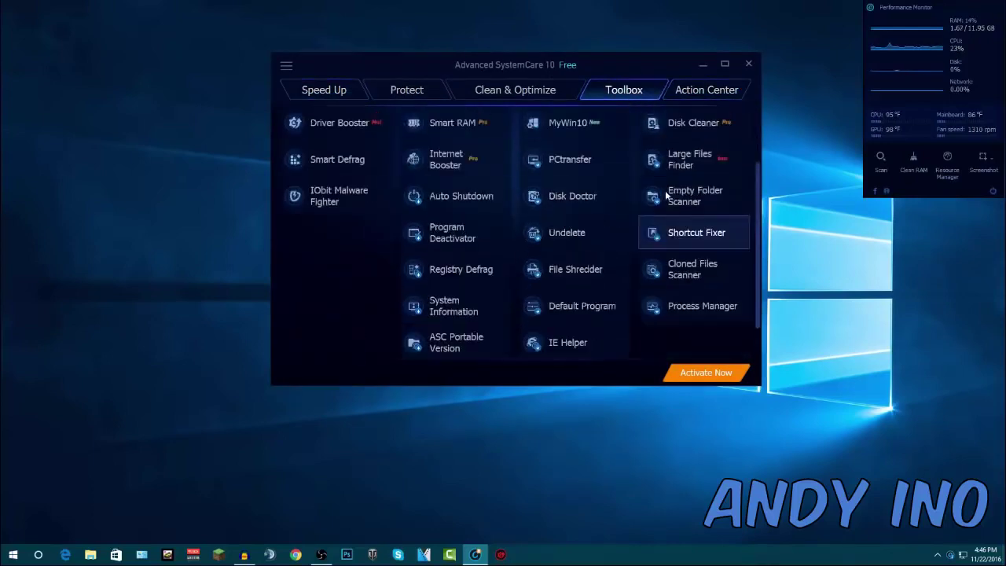
pyautogui.scroll(2, 676, 164)
pyautogui.scroll(-1, 702, 157)
pyautogui.scroll(1, 677, 142)
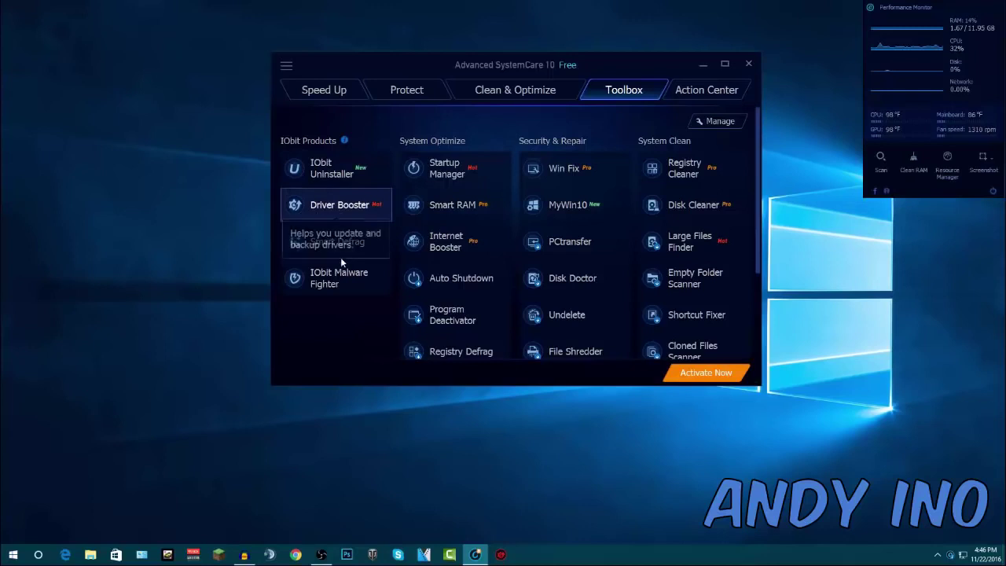
pyautogui.click(753, 63)
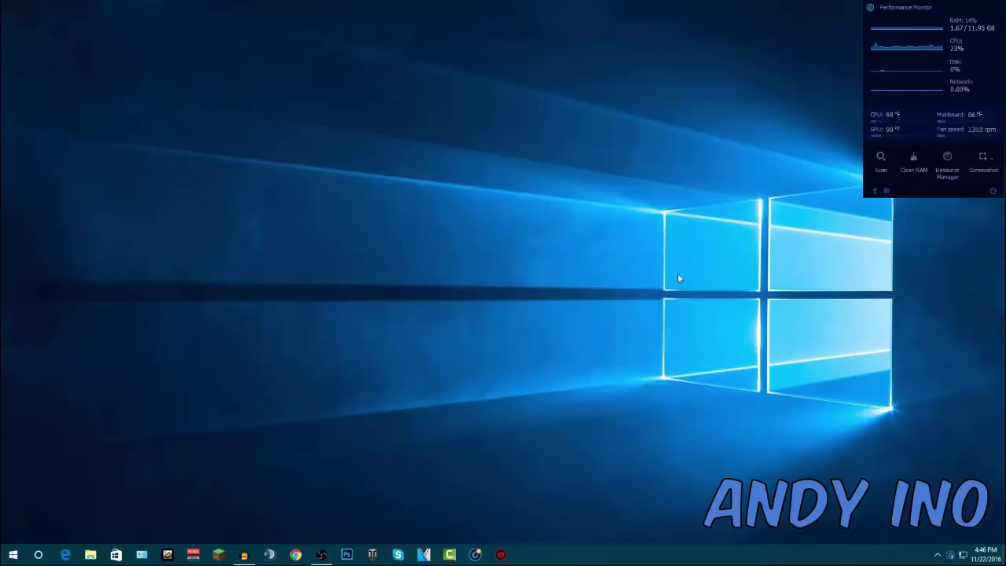
# Open Driver Booster to check for outdated drivers and move its window higher on the desktop.
pyautogui.click(501, 554)
pyautogui.moveTo(605, 103); pyautogui.dragTo(591, 63)
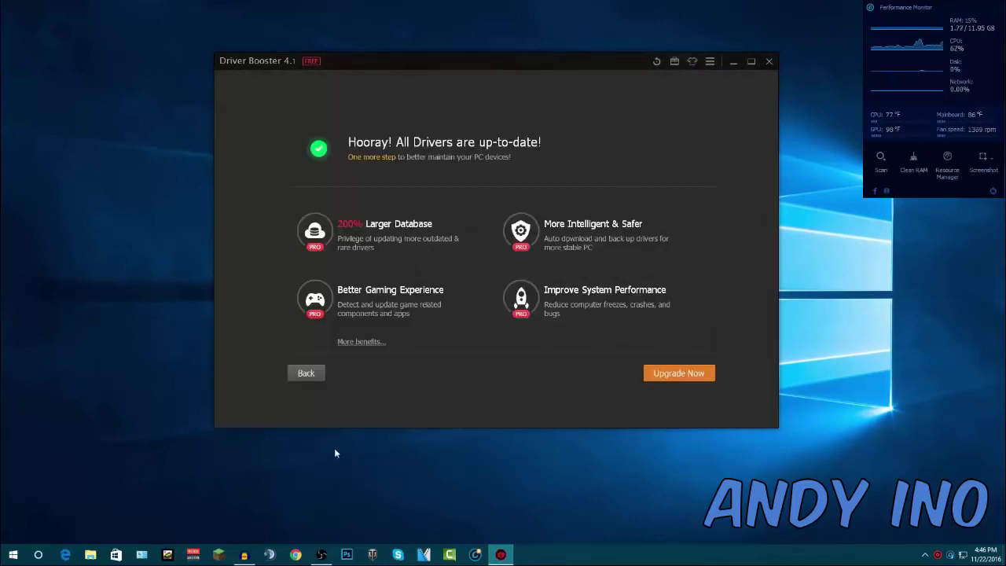
# Return from the upgrade offer to the driver results, review the device drivers list, and close Driver Booster.
pyautogui.click(315, 378)
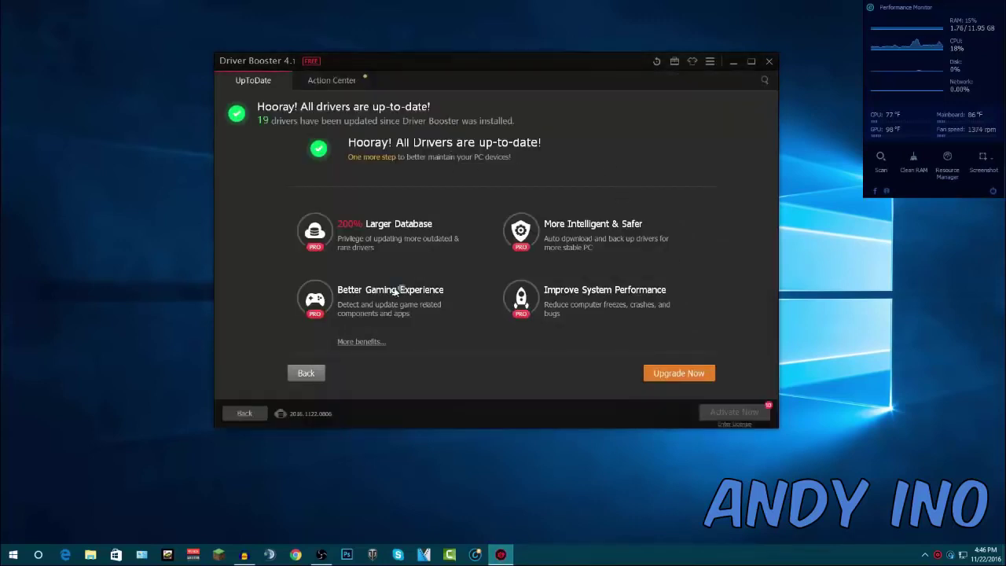
pyautogui.moveTo(776, 146); pyautogui.dragTo(780, 137)
pyautogui.scroll(-8, 380, 217)
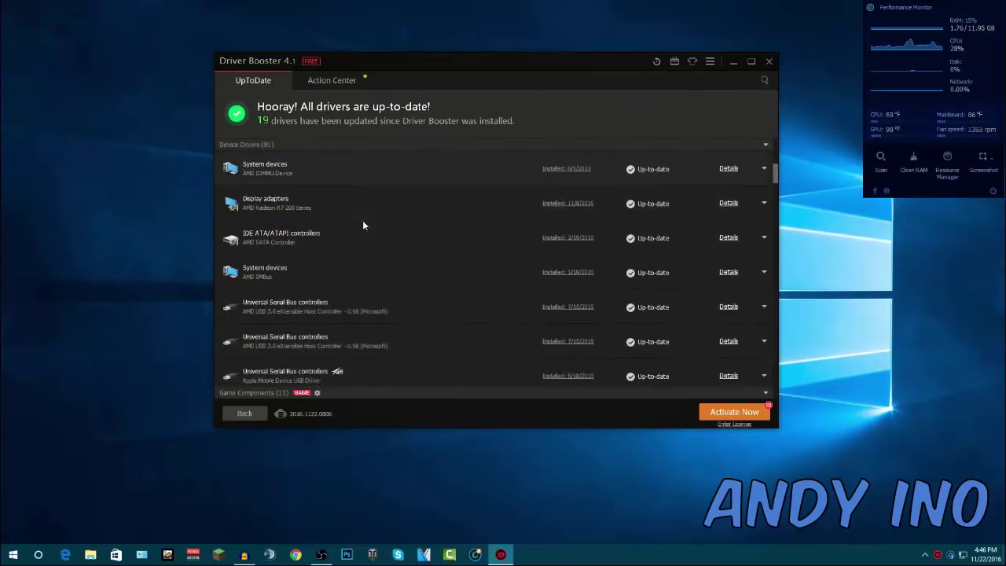
pyautogui.scroll(-10, 305, 287)
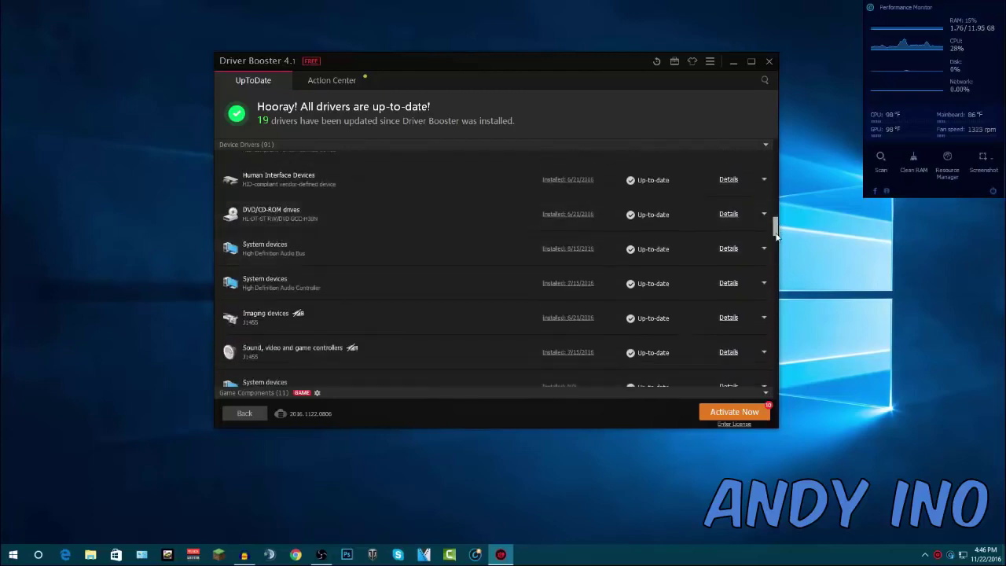
pyautogui.moveTo(775, 232); pyautogui.dragTo(763, 143)
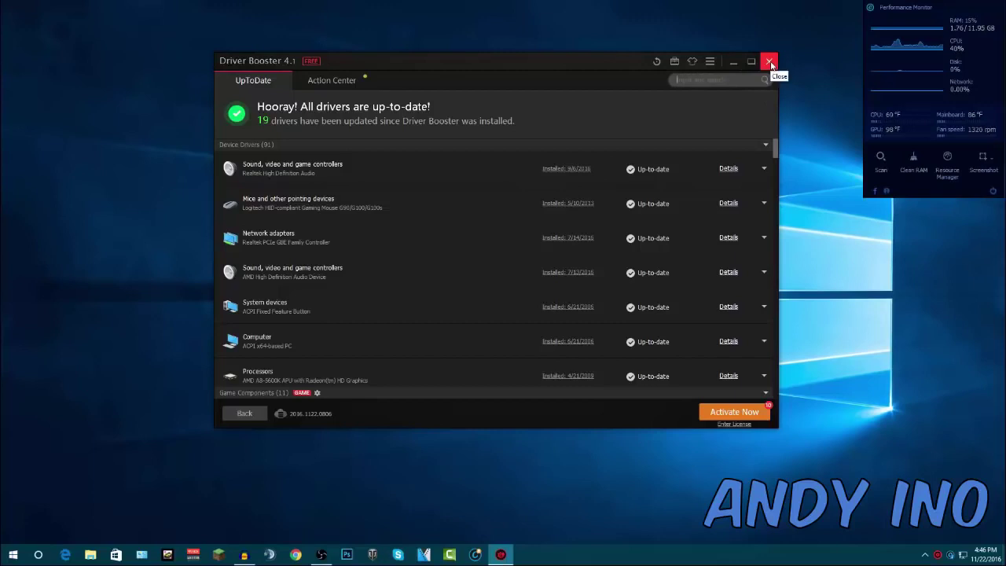
pyautogui.moveTo(569, 58); pyautogui.dragTo(574, 58)
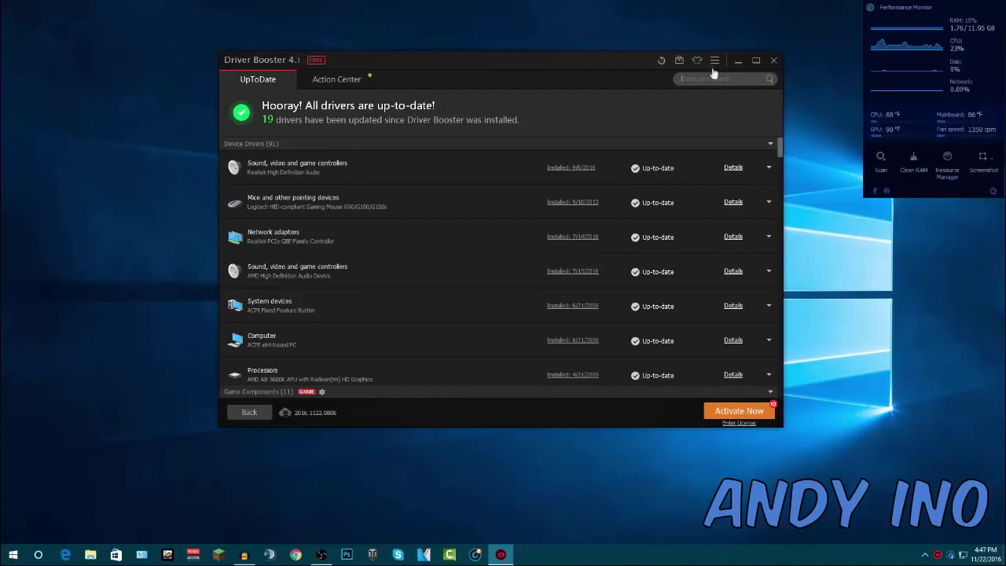
pyautogui.click(774, 60)
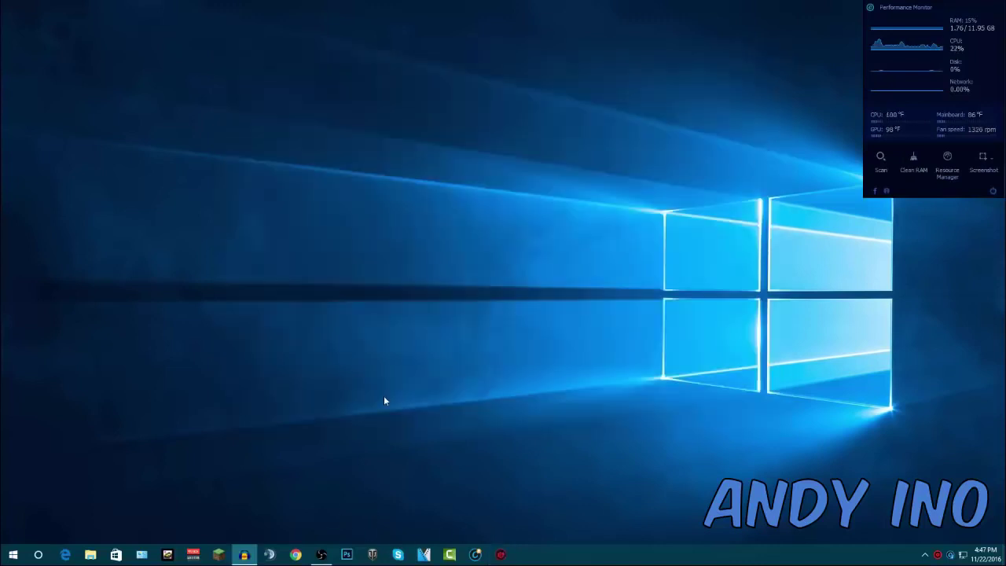